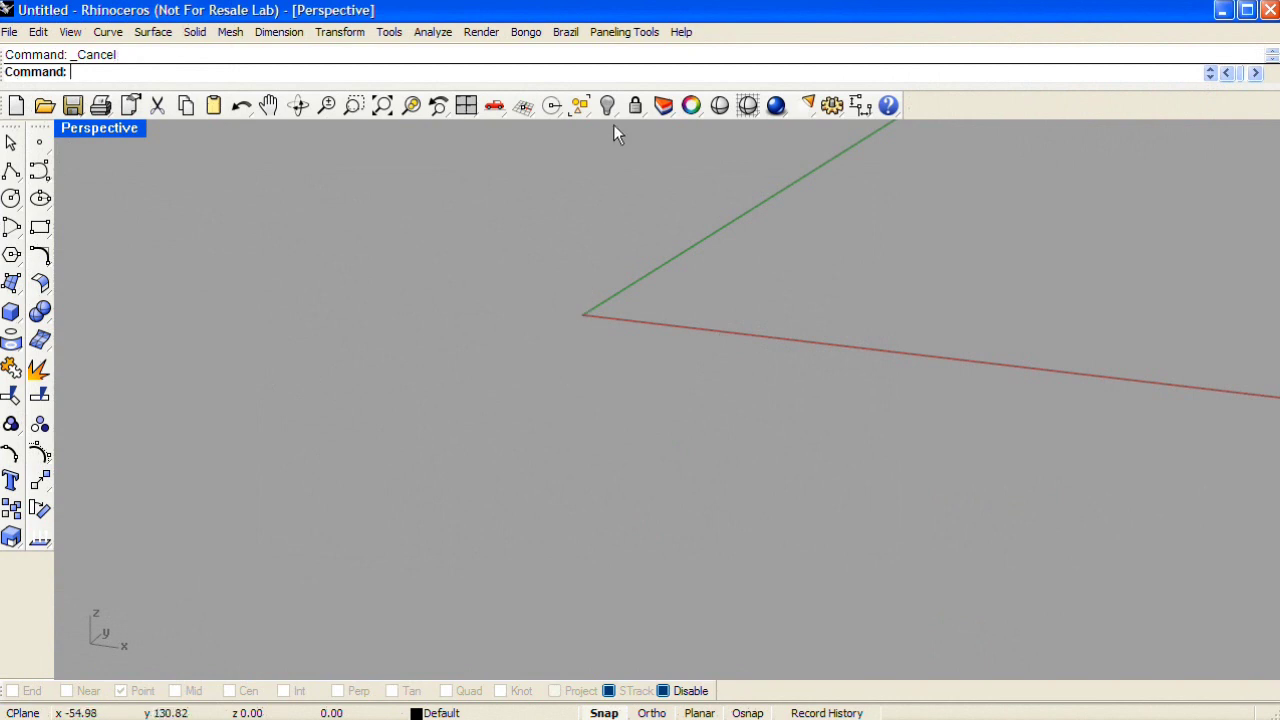
# Launch the PanelingTools Grid Array command (ptGridArray) from Generate Paneling Grid
pyautogui.click(625, 33)
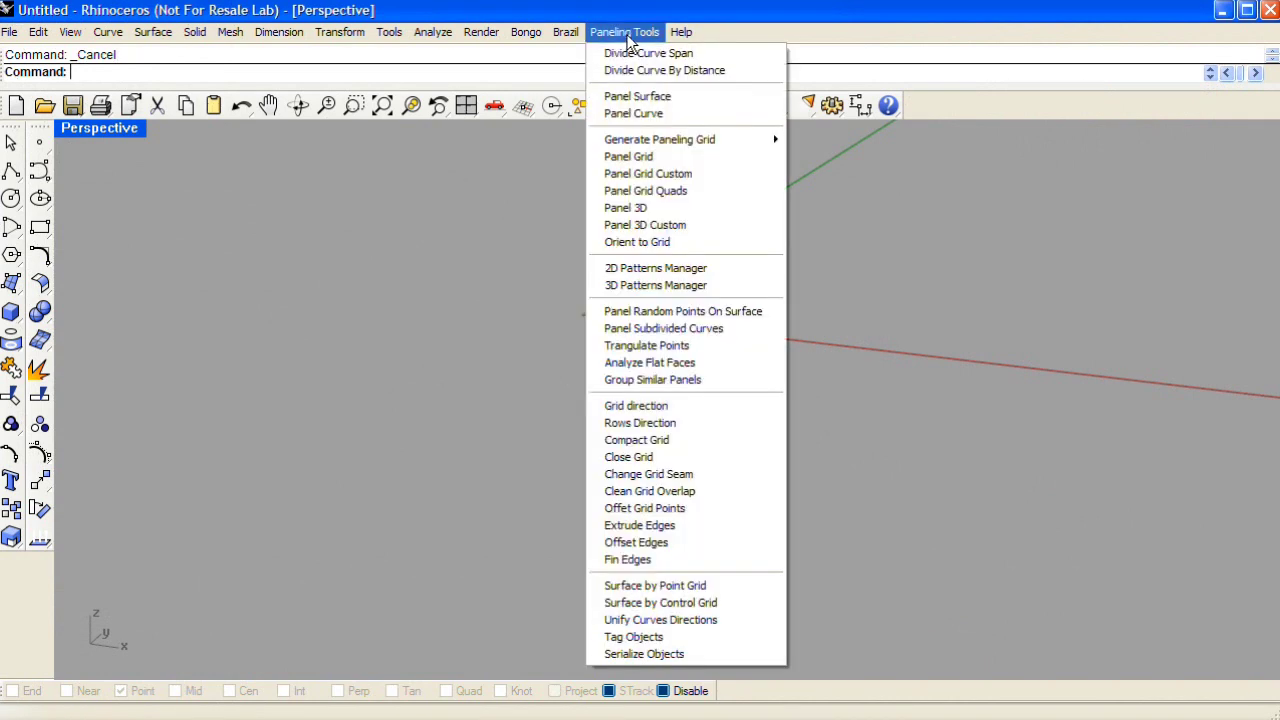
pyautogui.moveTo(742, 143)
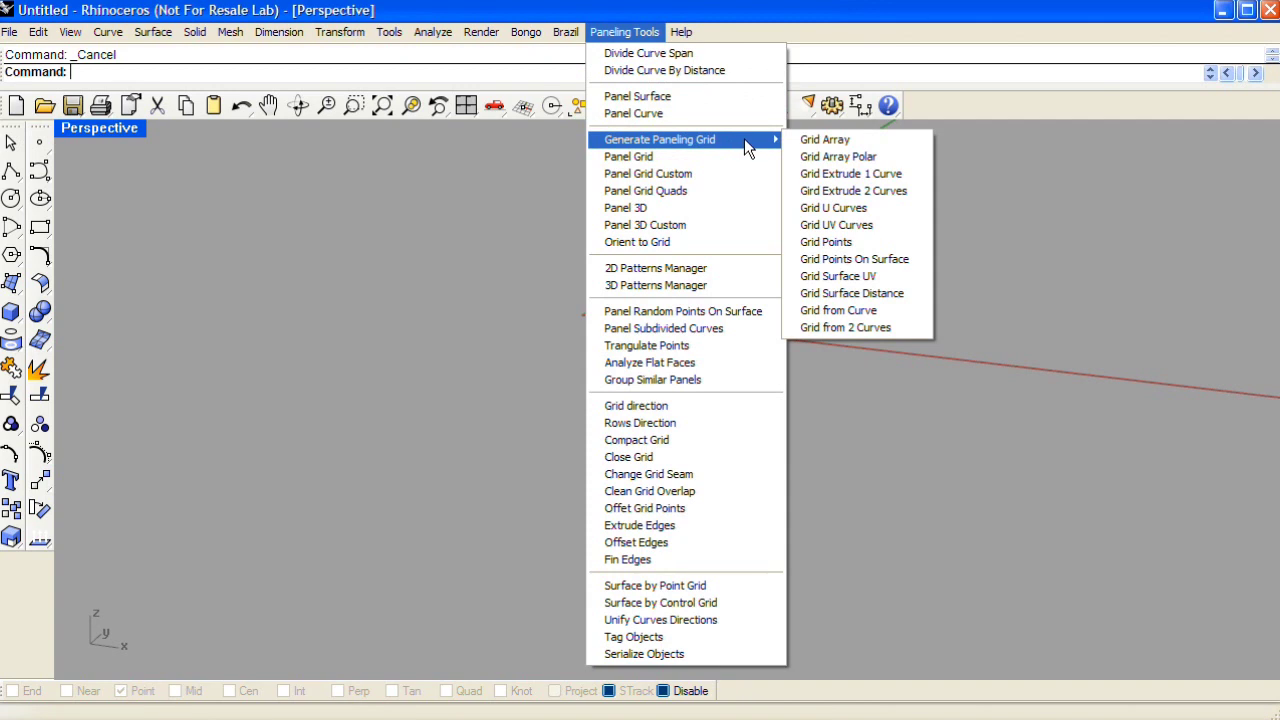
pyautogui.click(868, 142)
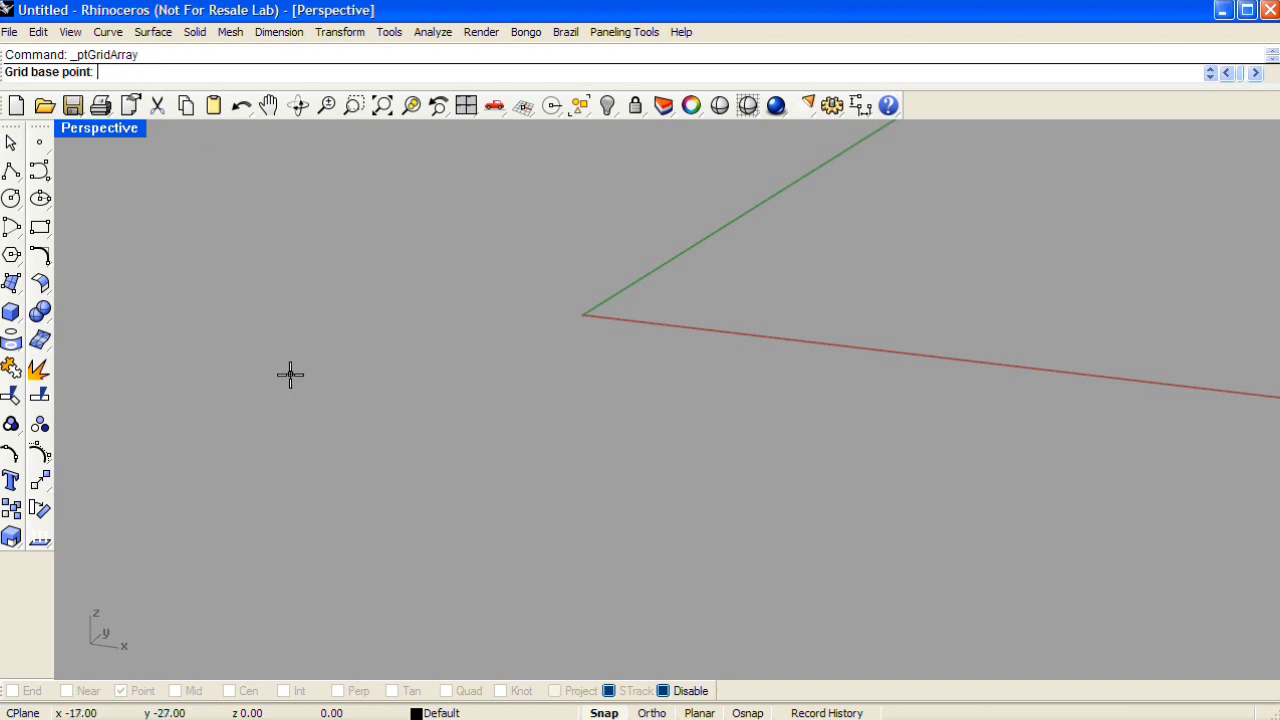
# Place a 10 by 10 point grid with spacing 4 from a base point in Perspective
pyautogui.click(257, 377)
pyautogui.keyDown('shift'); pyautogui.moveTo(323, 360); pyautogui.dragTo(643, 451, button='right'); pyautogui.keyUp('shift')
pyautogui.scroll(3, 710, 480)
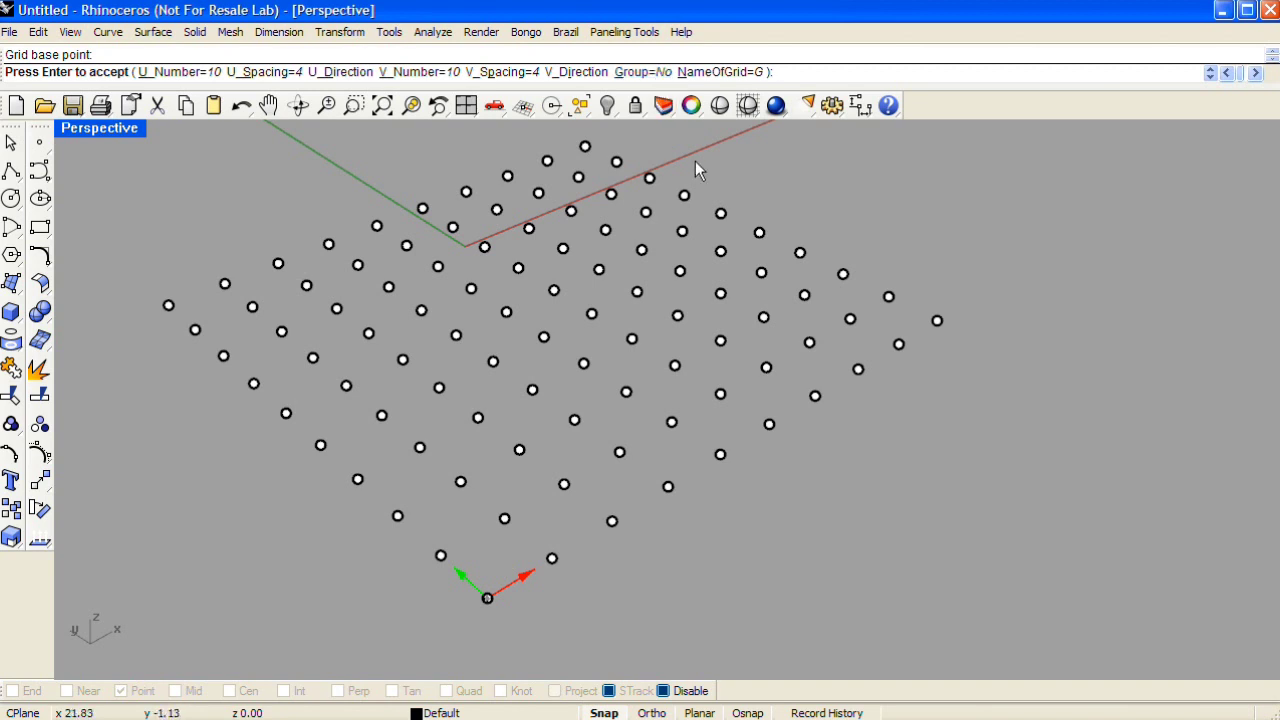
pyautogui.press('Return')
pyautogui.click(662, 572)
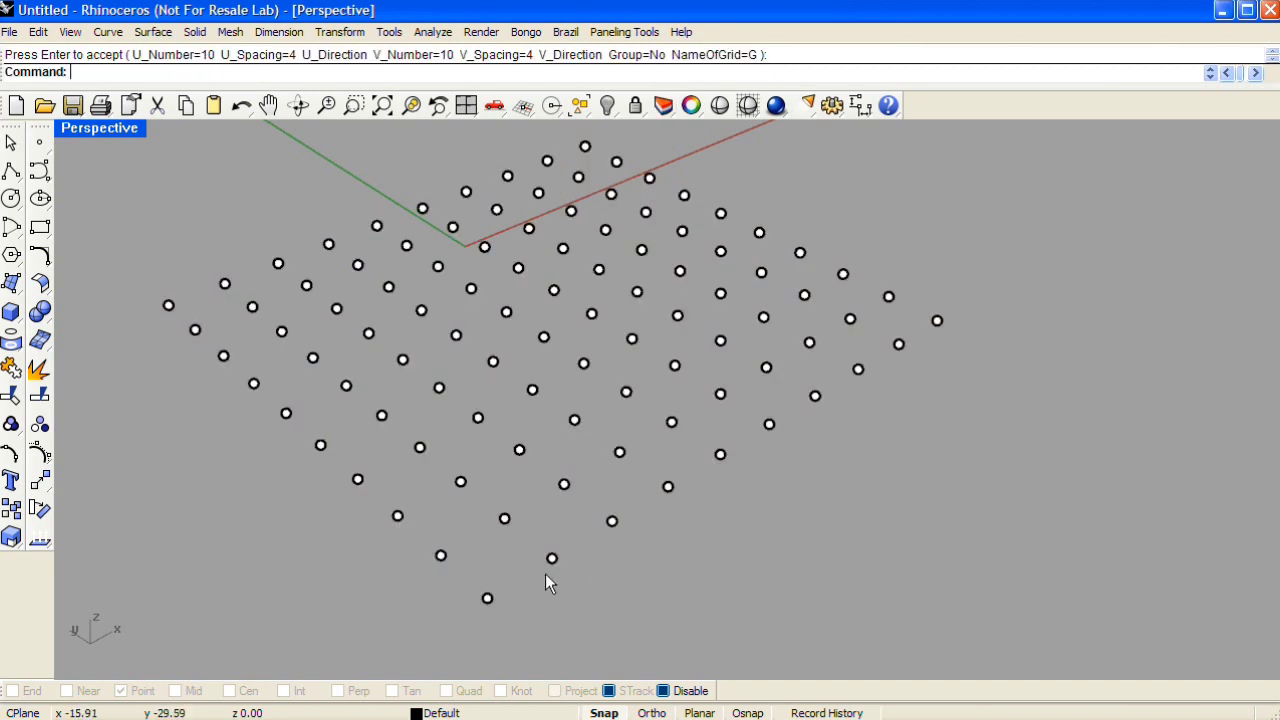
pyautogui.click(487, 598)
pyautogui.click(691, 106)
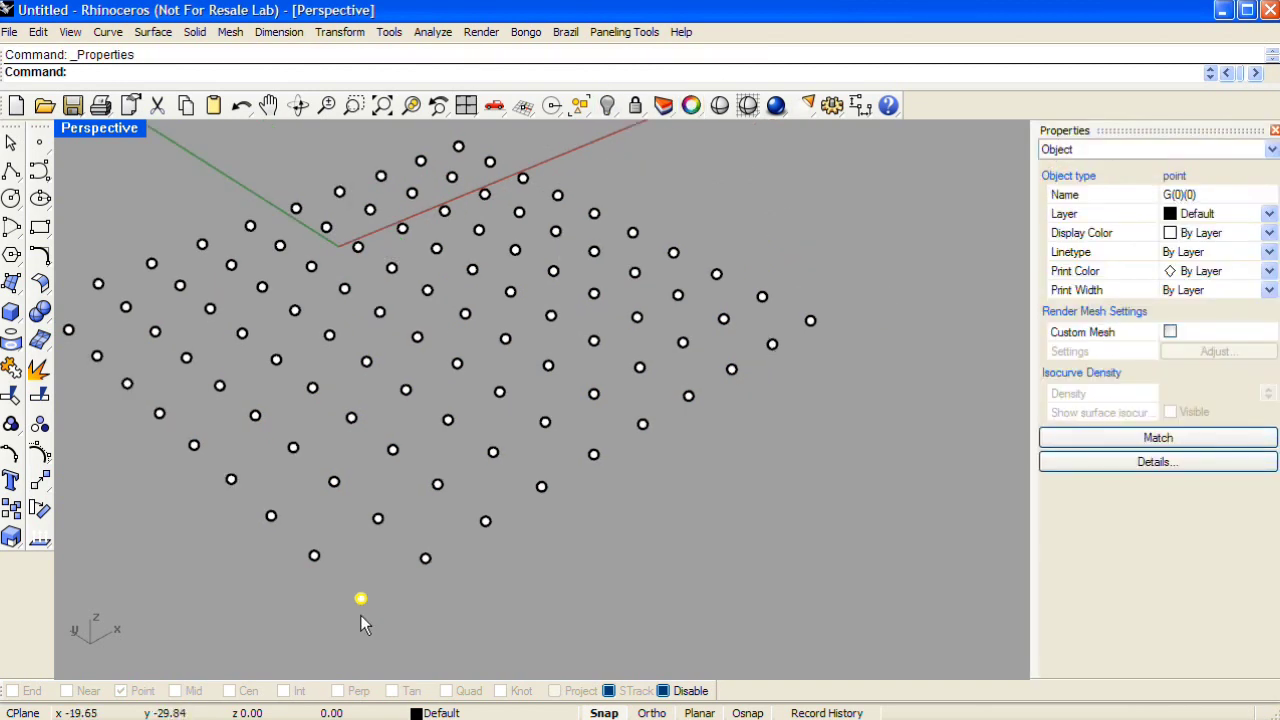
pyautogui.moveTo(362, 622); pyautogui.dragTo(447, 555, button='right')
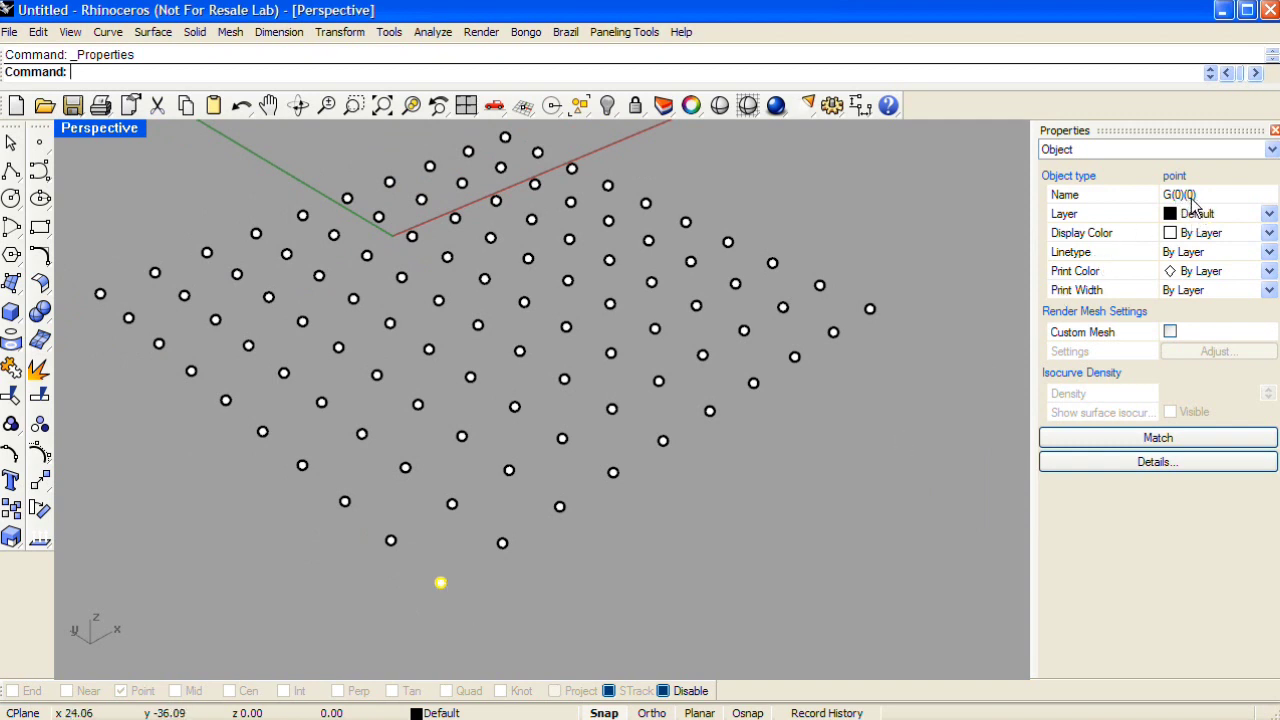
pyautogui.click(505, 541)
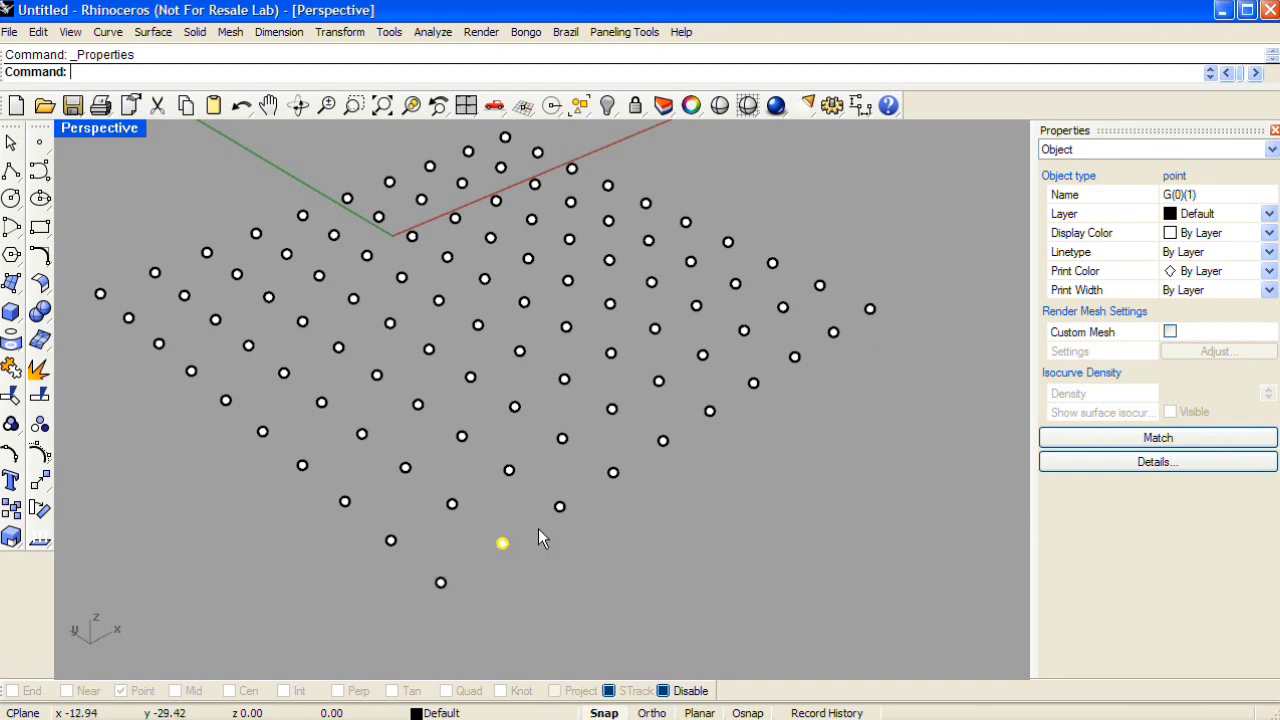
pyautogui.click(560, 507)
pyautogui.click(613, 473)
pyautogui.click(663, 441)
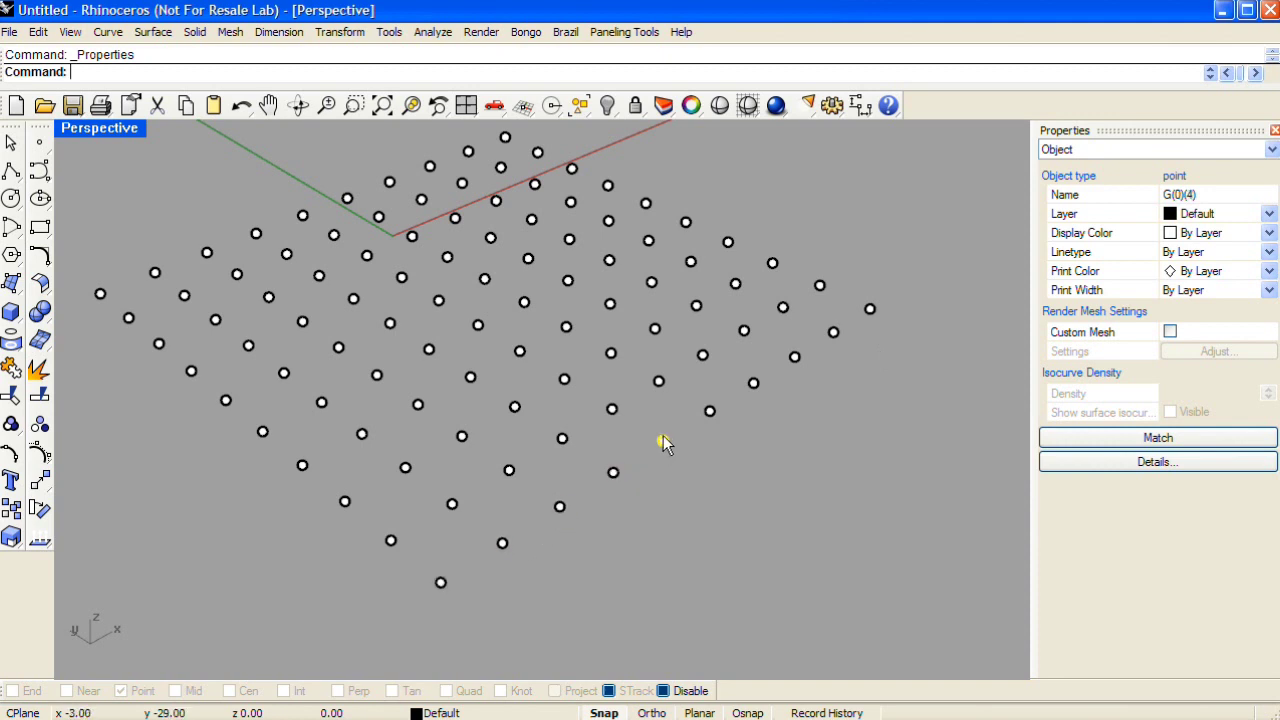
pyautogui.click(613, 410)
pyautogui.click(561, 439)
pyautogui.click(509, 471)
pyautogui.click(452, 504)
pyautogui.click(391, 540)
pyautogui.click(622, 538)
pyautogui.keyDown('shift'); pyautogui.moveTo(509, 354); pyautogui.dragTo(515, 425, button='right'); pyautogui.keyUp('shift')
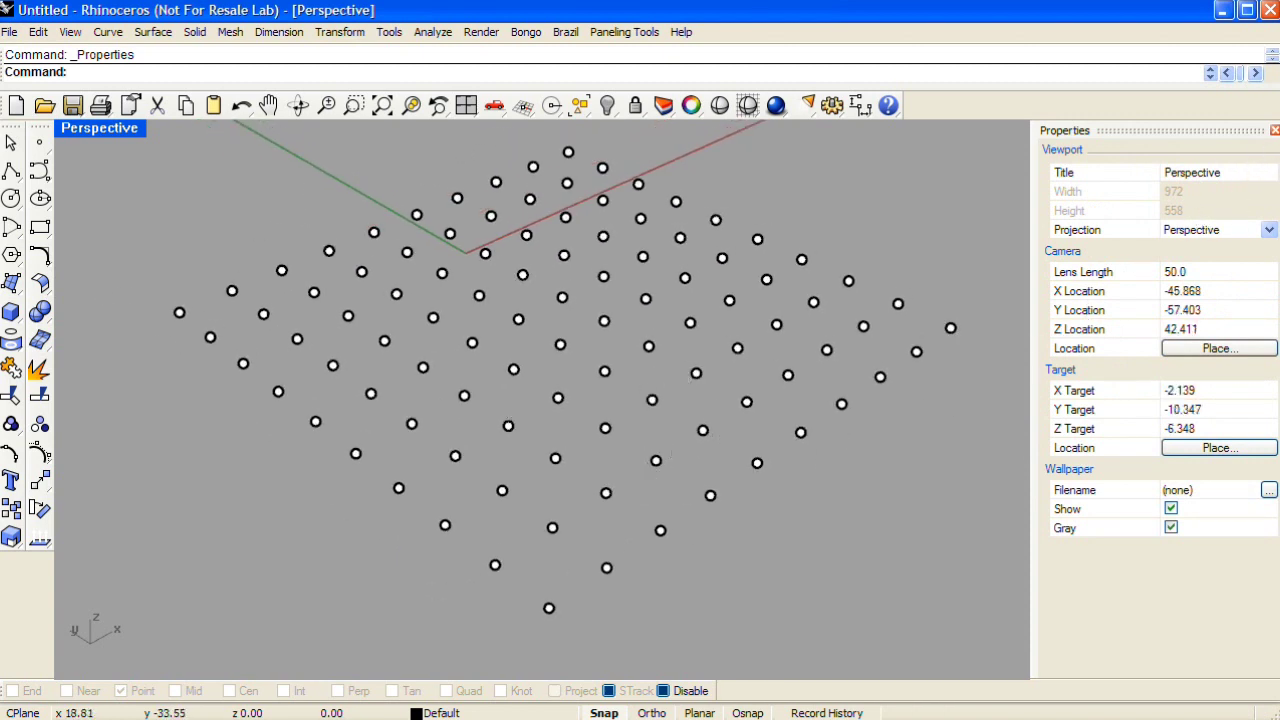
pyautogui.click(1274, 130)
pyautogui.keyDown('shift'); pyautogui.moveTo(1046, 243); pyautogui.dragTo(764, 303, button='right'); pyautogui.keyUp('shift')
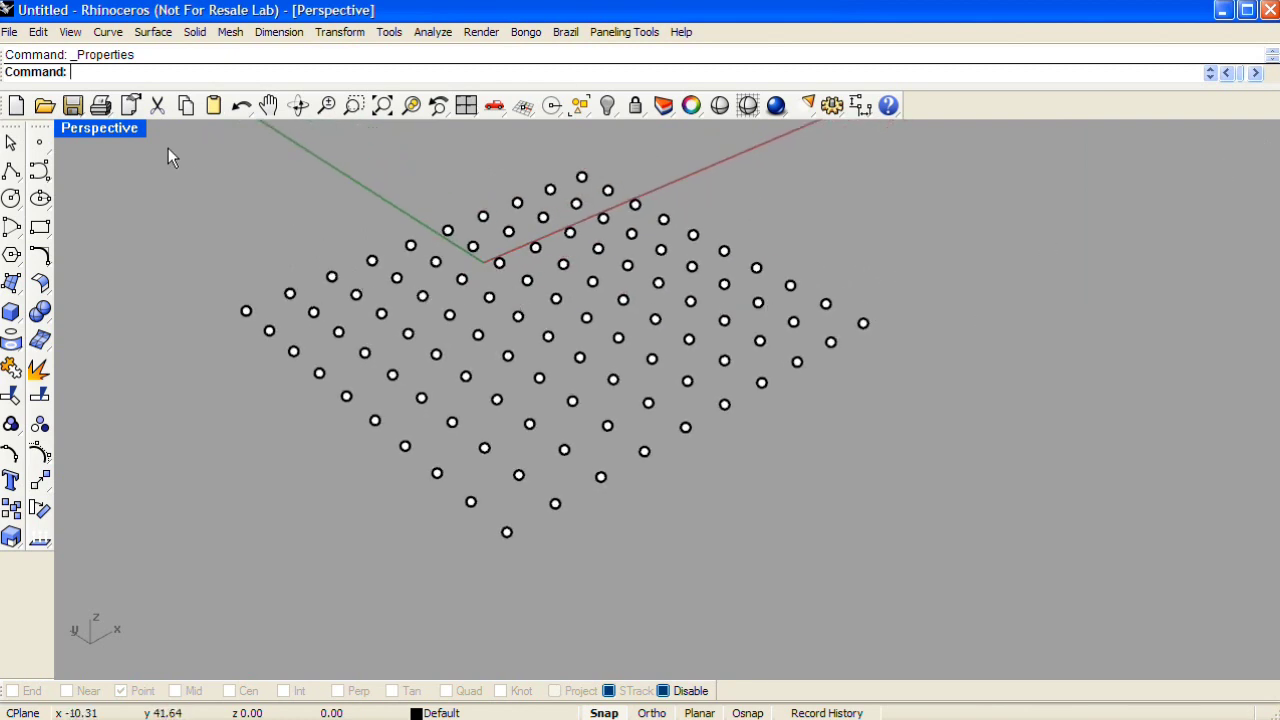
pyautogui.moveTo(168, 148); pyautogui.dragTo(1044, 650)
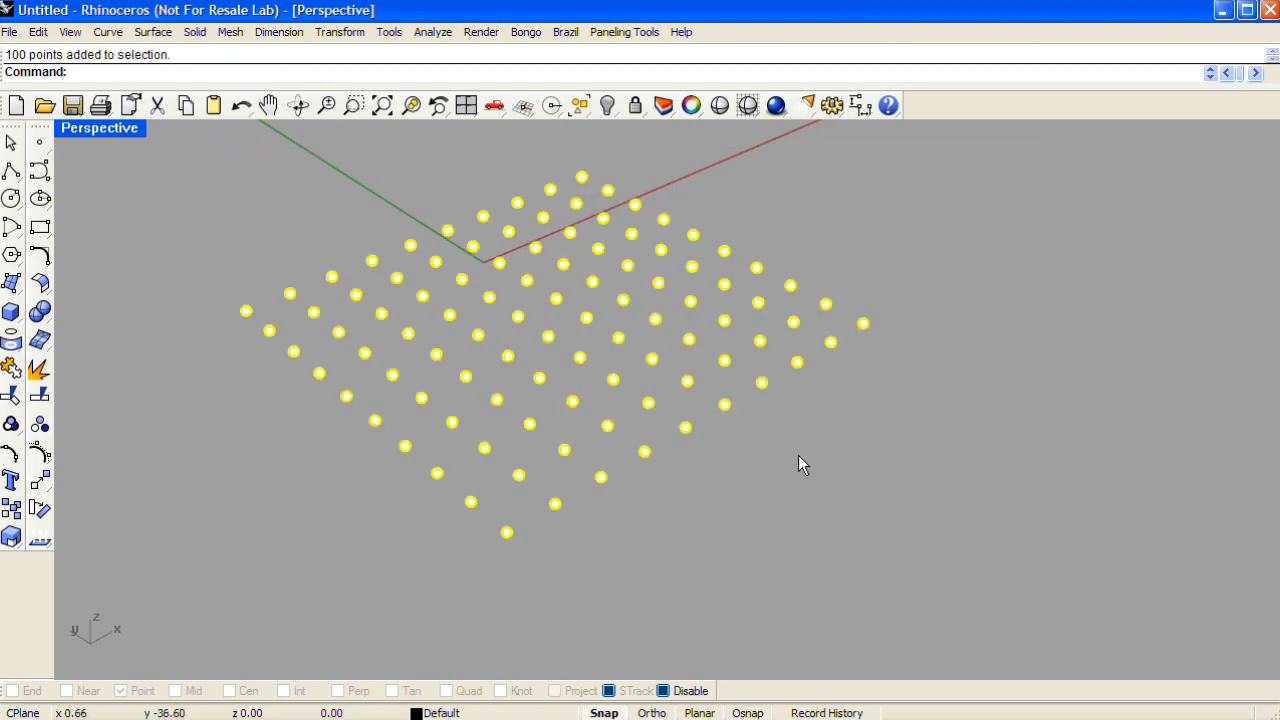
# Group the 100 grid points with Ctrl+G and switch to the four-viewport layout
pyautogui.moveTo(800, 463); pyautogui.dragTo(753, 422, button='right')
pyautogui.hotkey('ctrl', 'g')
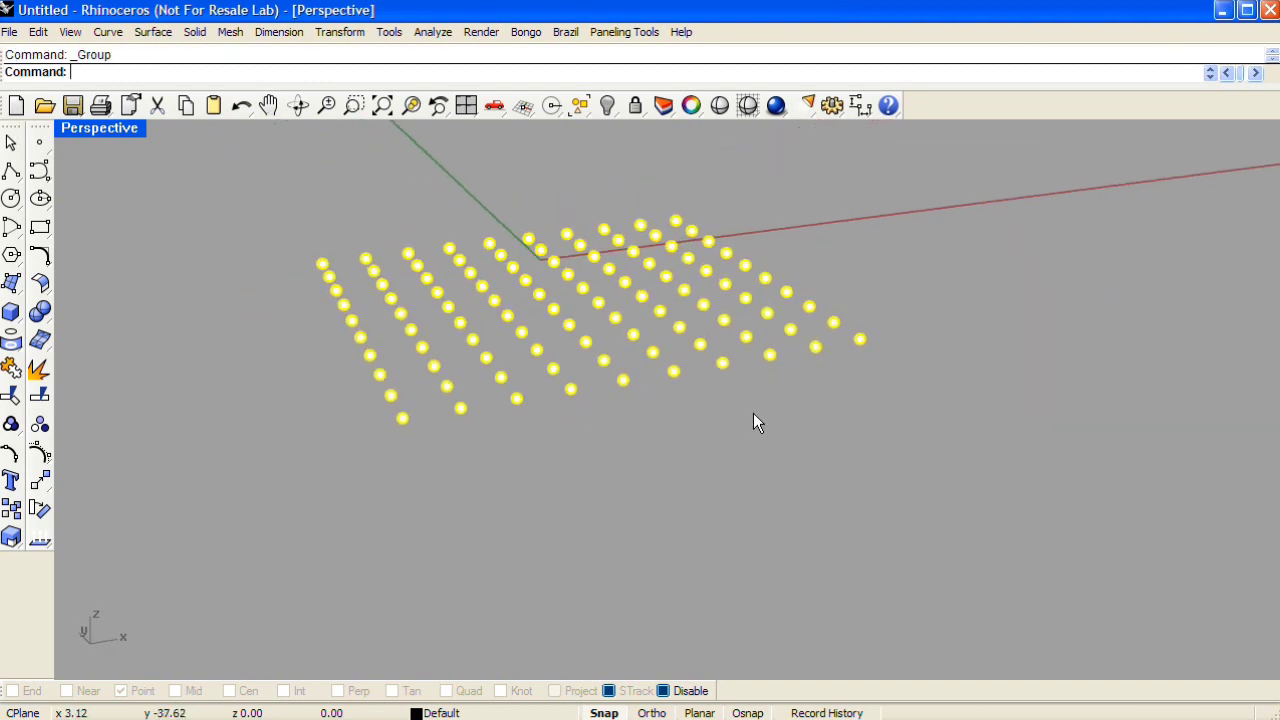
pyautogui.click(800, 442)
pyautogui.moveTo(802, 444); pyautogui.dragTo(651, 284, button='right')
pyautogui.click(651, 284)
pyautogui.moveTo(894, 386); pyautogui.dragTo(606, 263, button='right')
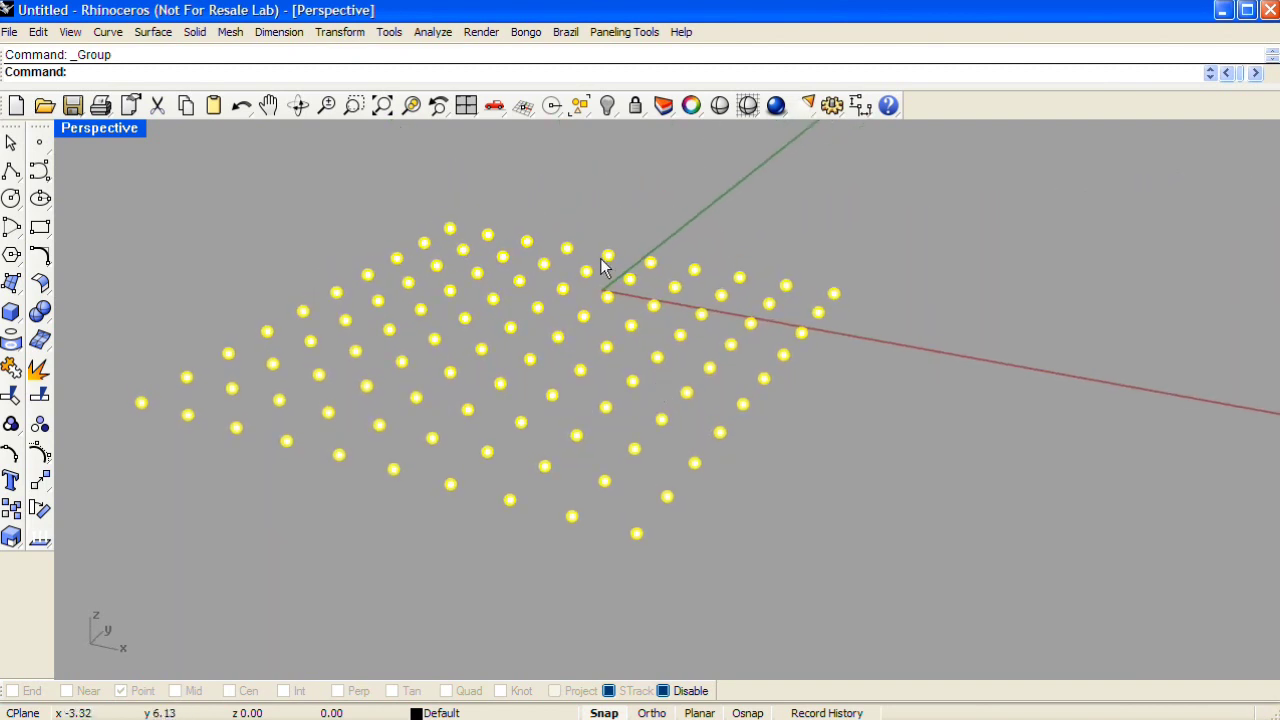
pyautogui.click(466, 105)
# Bend the grid in the Right view into an upward arch using spine start, end and bend point
pyautogui.click(878, 520)
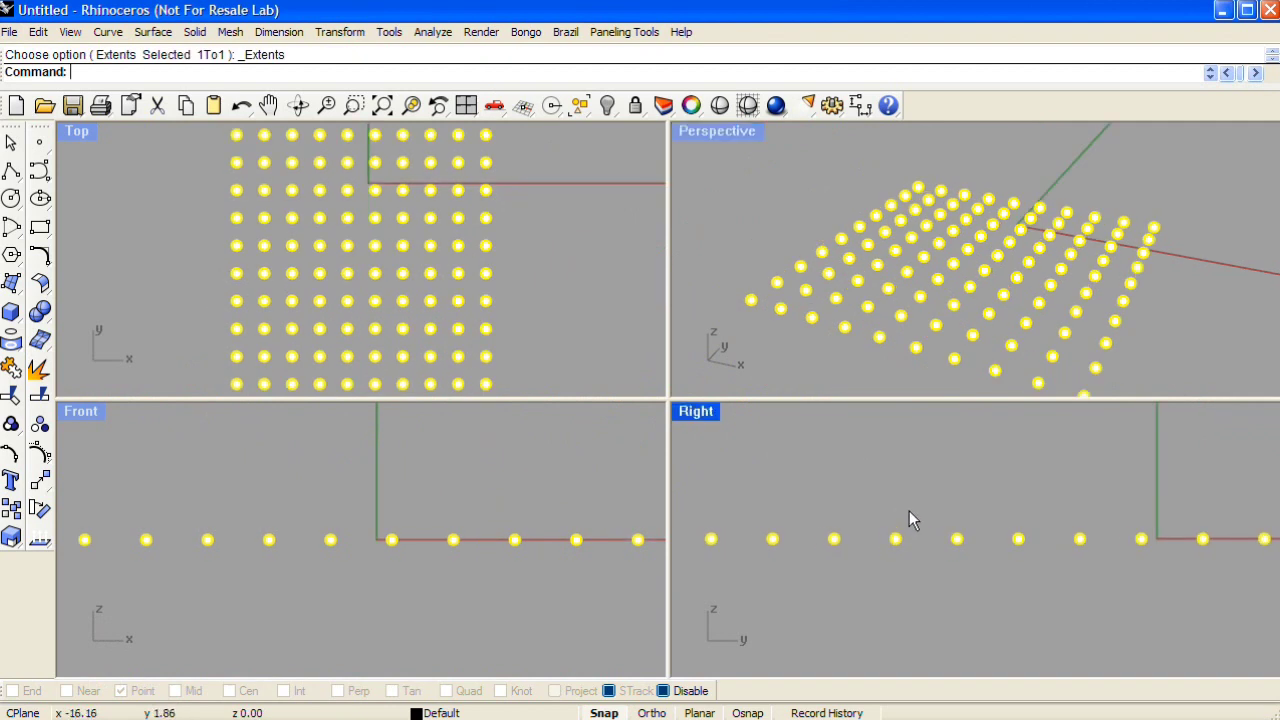
pyautogui.click(345, 32)
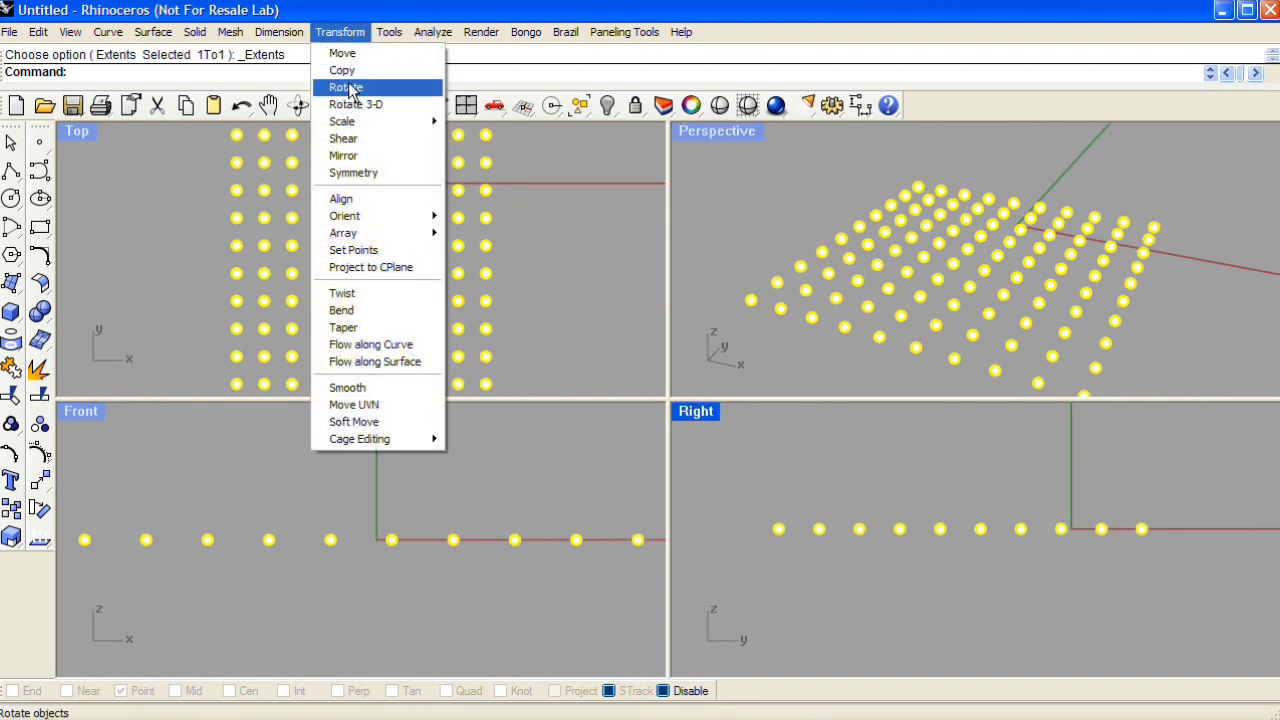
pyautogui.click(365, 310)
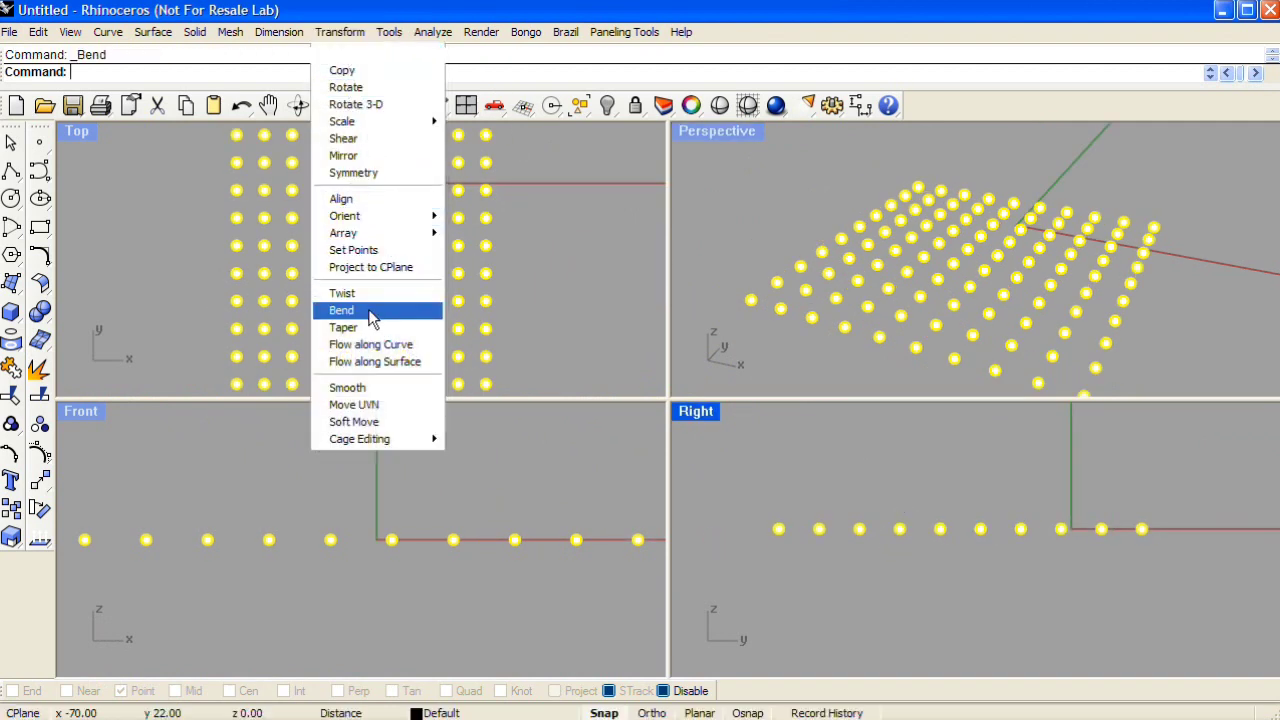
pyautogui.click(960, 529)
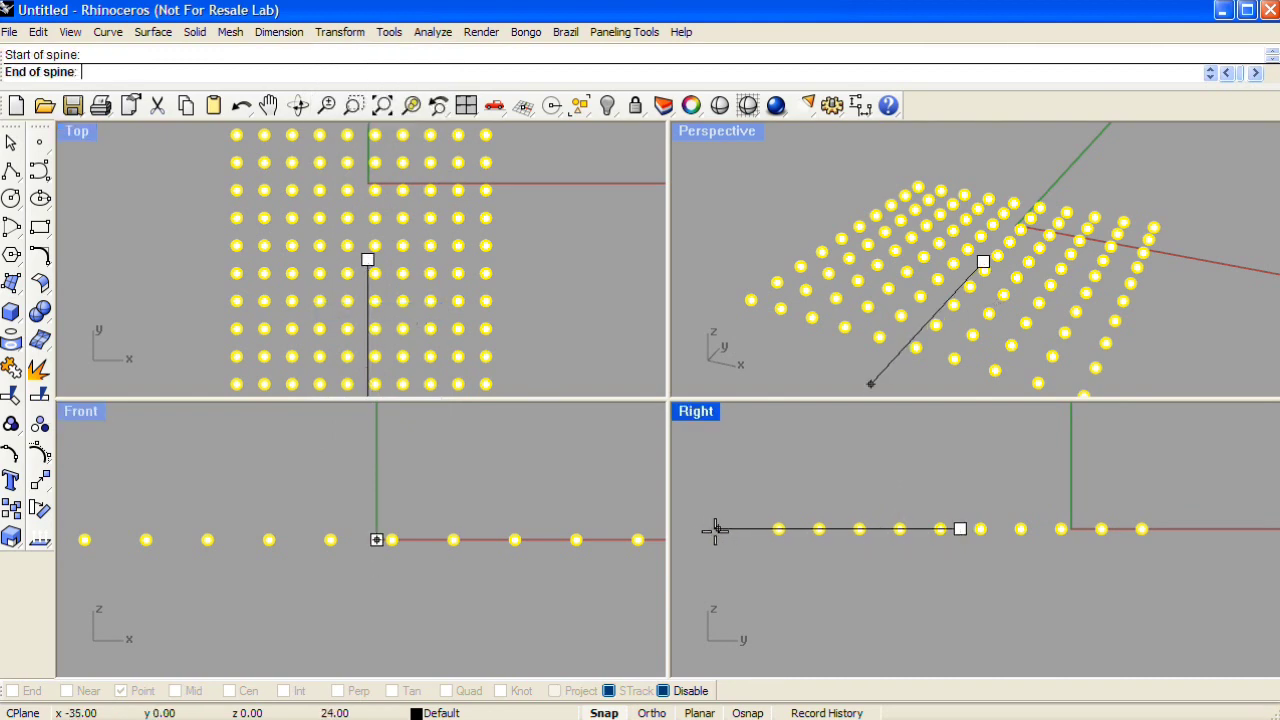
pyautogui.click(716, 529)
pyautogui.click(808, 640)
pyautogui.moveTo(812, 624); pyautogui.dragTo(829, 514)
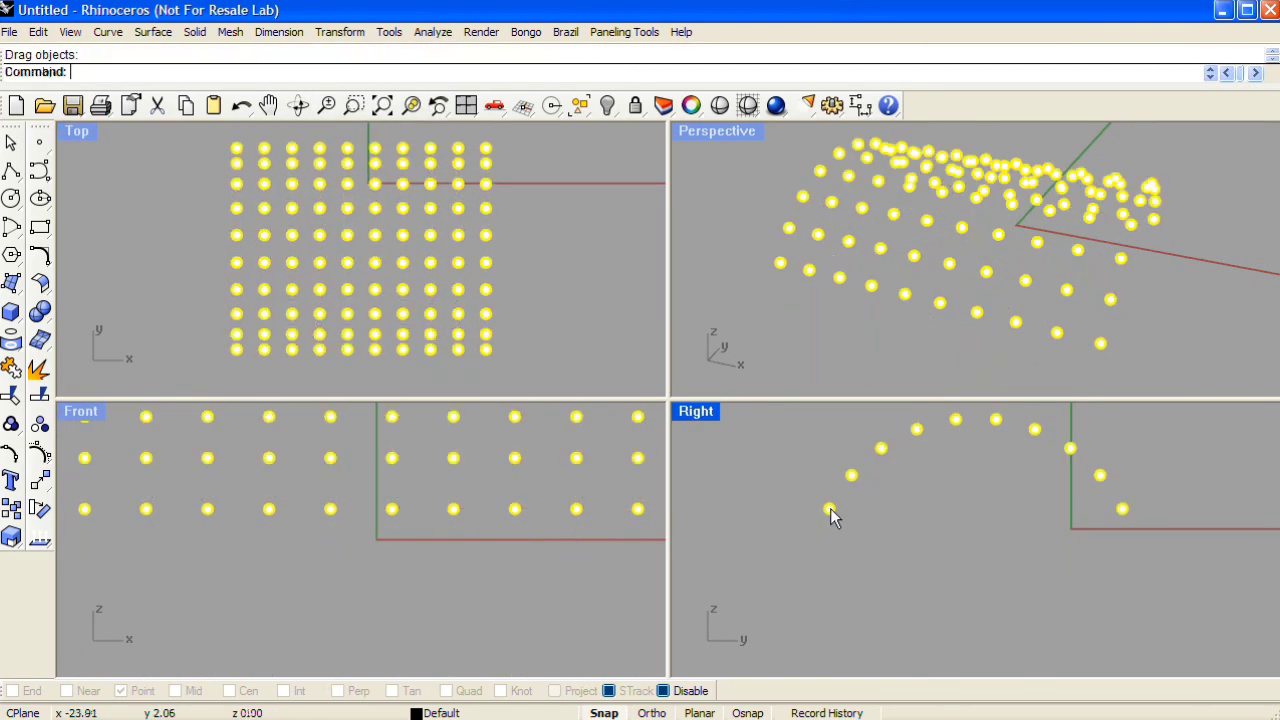
# Maximize the Perspective viewport to view the arched grid and deselect it
pyautogui.doubleClick(734, 134)
pyautogui.moveTo(636, 295); pyautogui.dragTo(854, 274, button='right')
pyautogui.press('Escape')
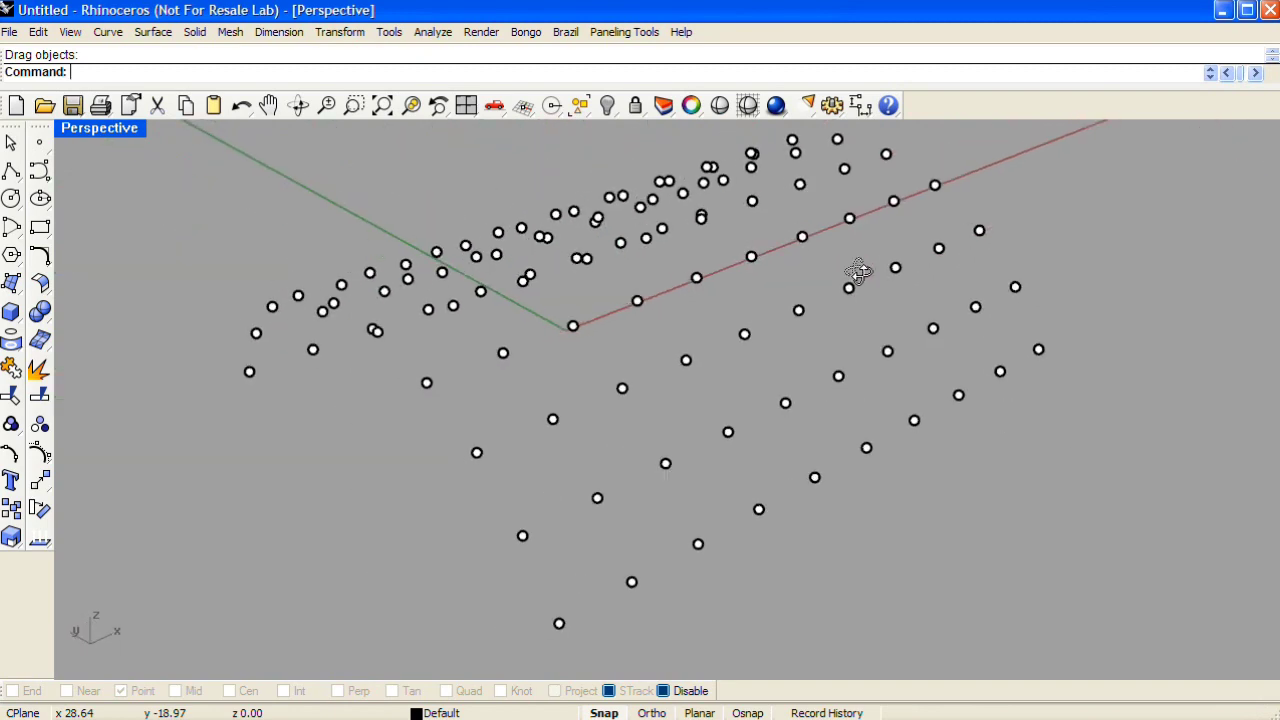
# Run Panel Grid and confirm the bent point grid as the grid to panel
pyautogui.click(645, 34)
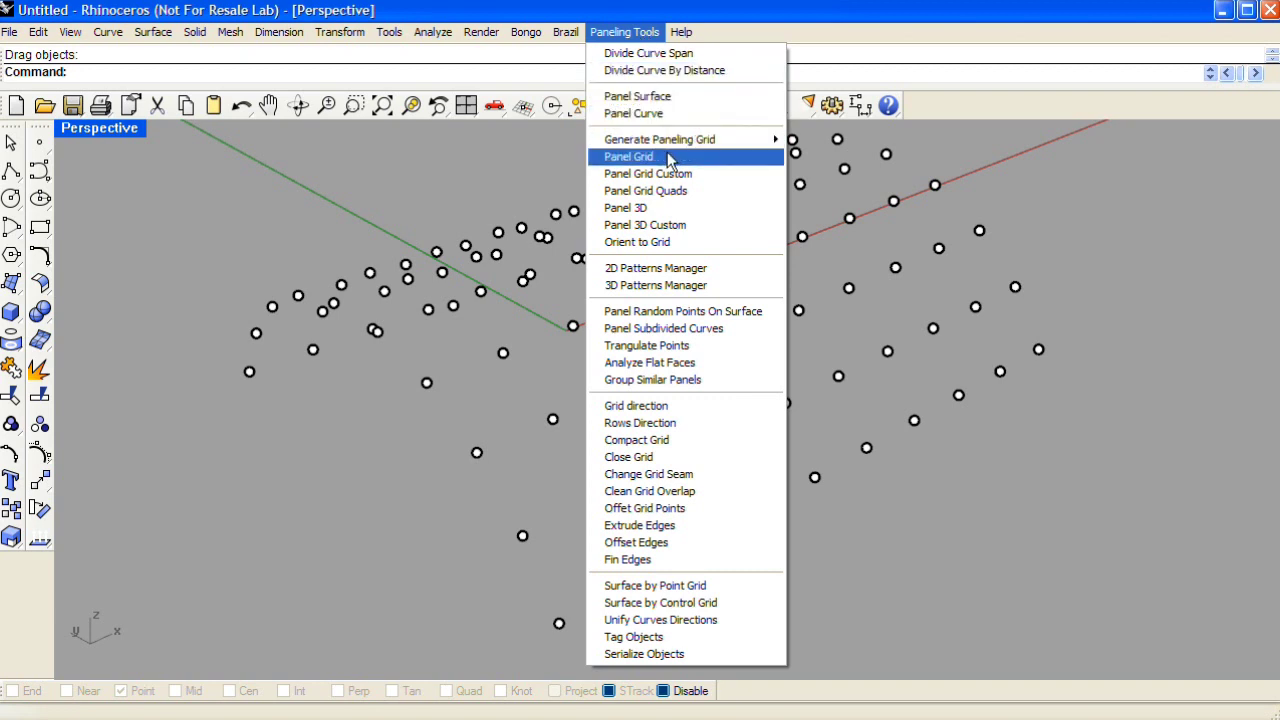
pyautogui.click(630, 157)
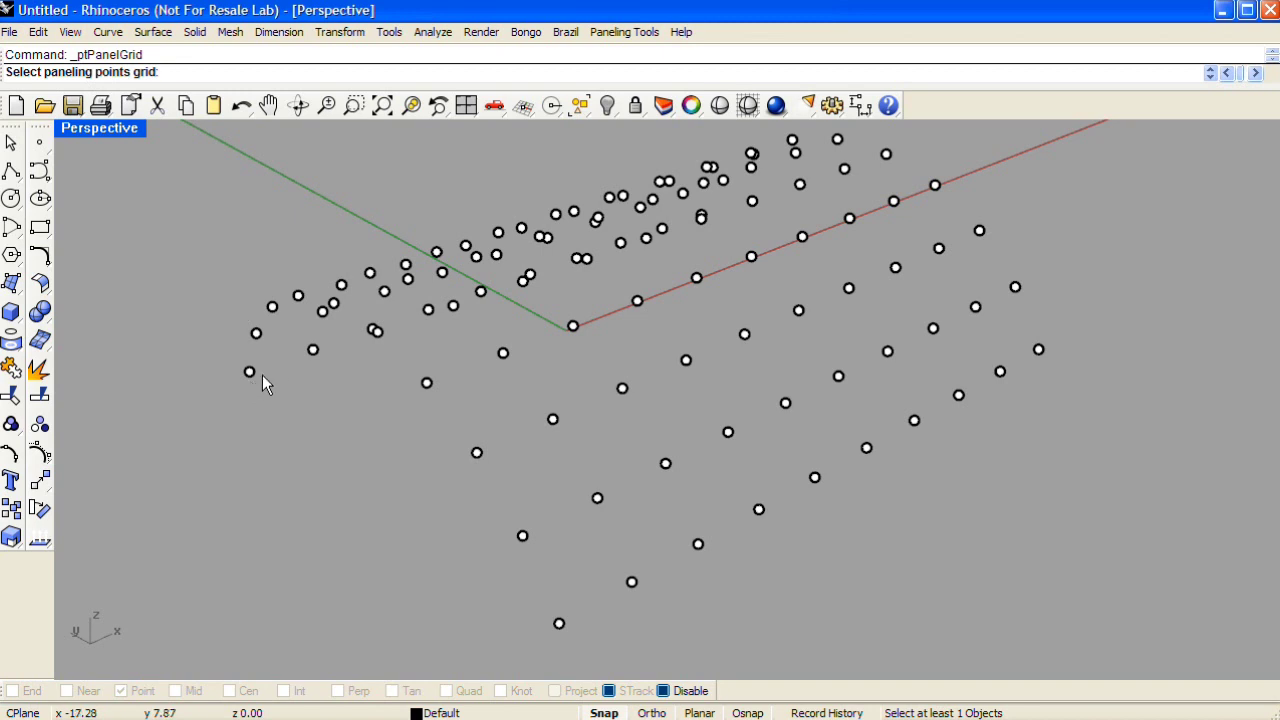
pyautogui.click(312, 350)
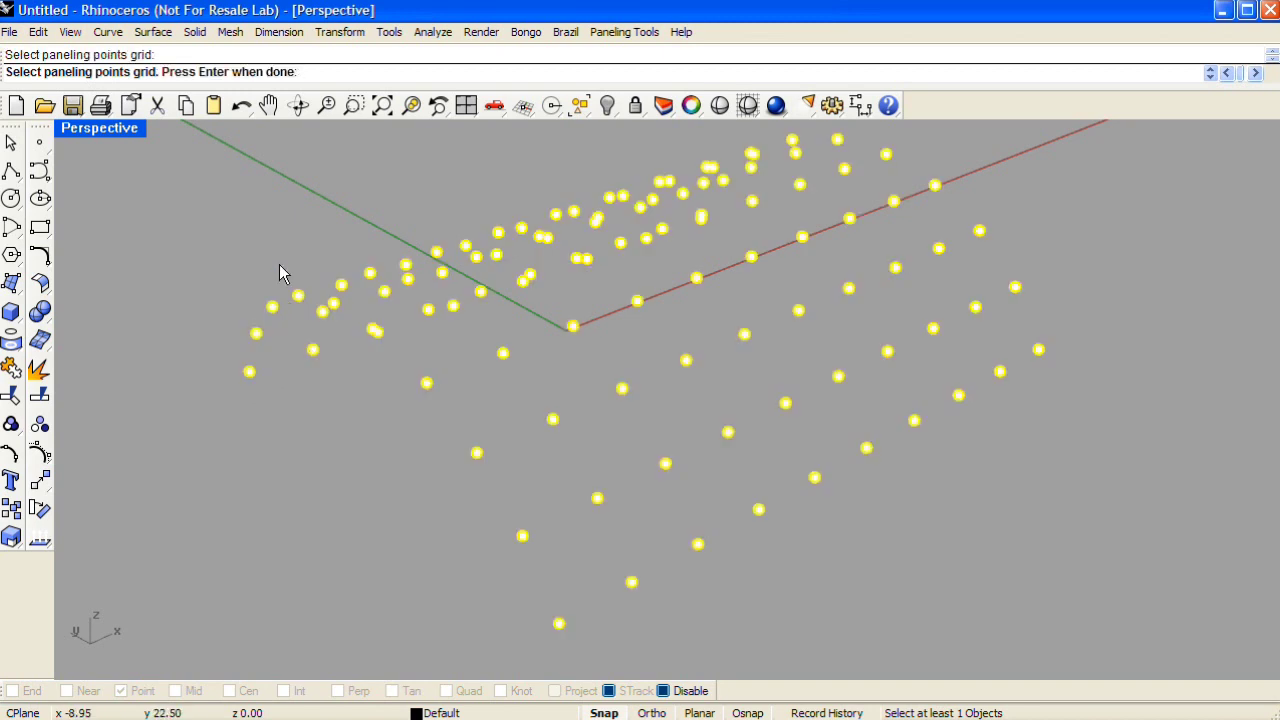
pyautogui.press('Return')
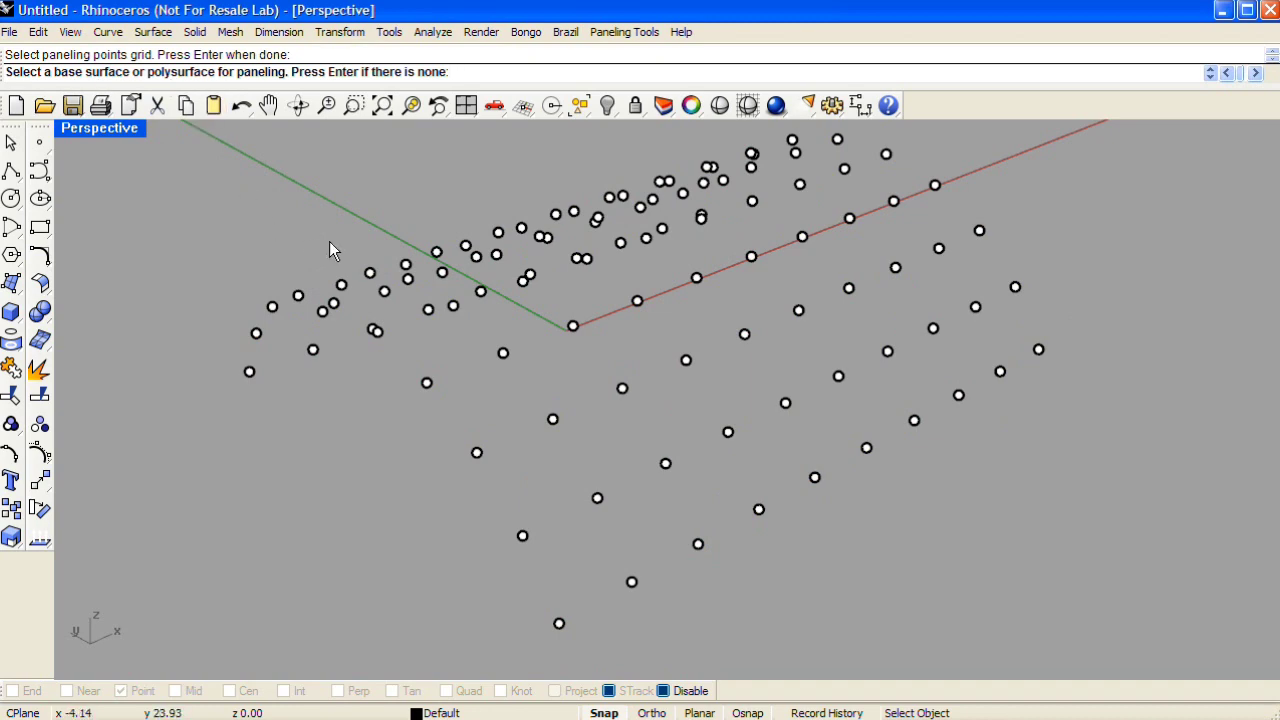
# Skip the base surface, change the pattern to Box, and create the box panels
pyautogui.press('Return')
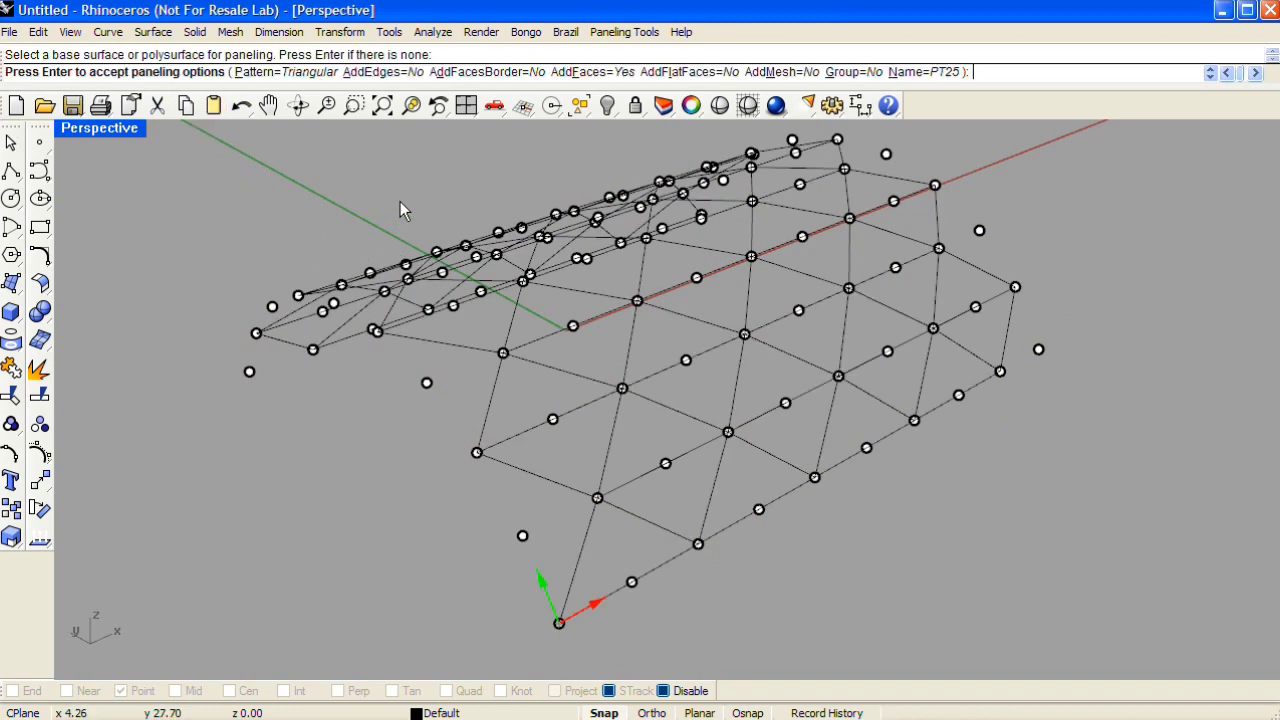
pyautogui.moveTo(641, 229); pyautogui.dragTo(429, 215, button='right')
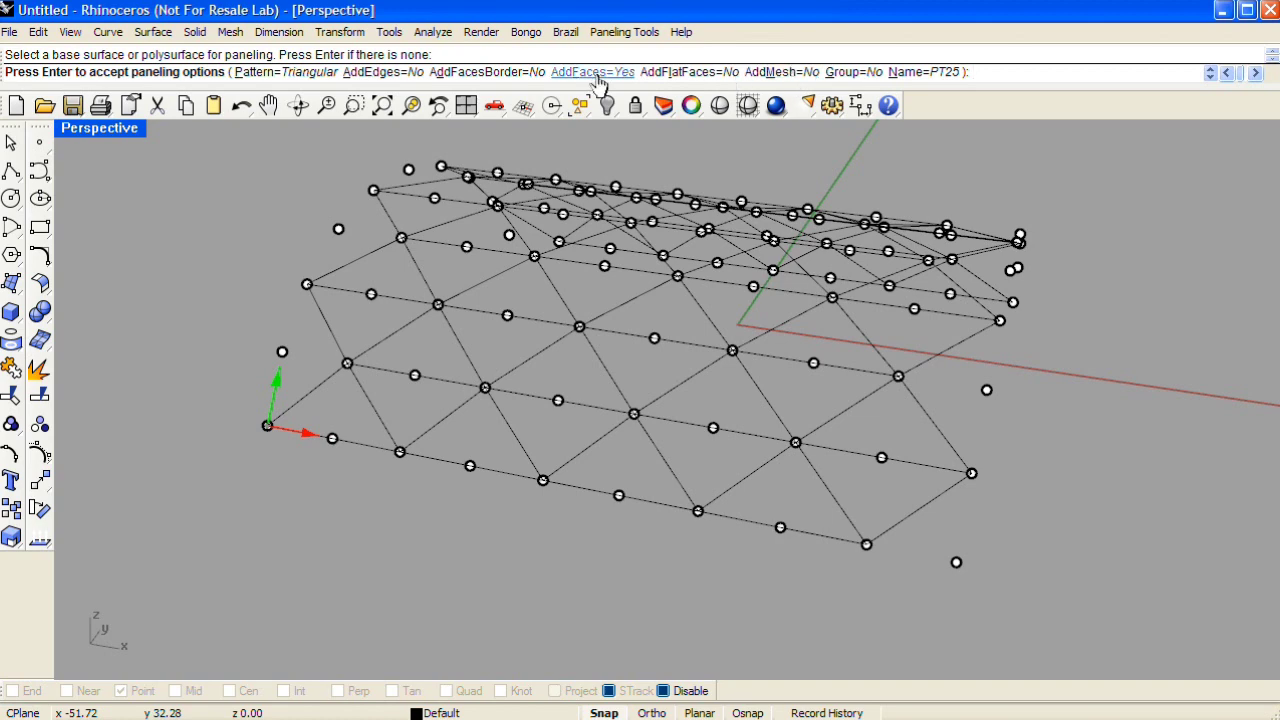
pyautogui.click(289, 74)
pyautogui.click(142, 72)
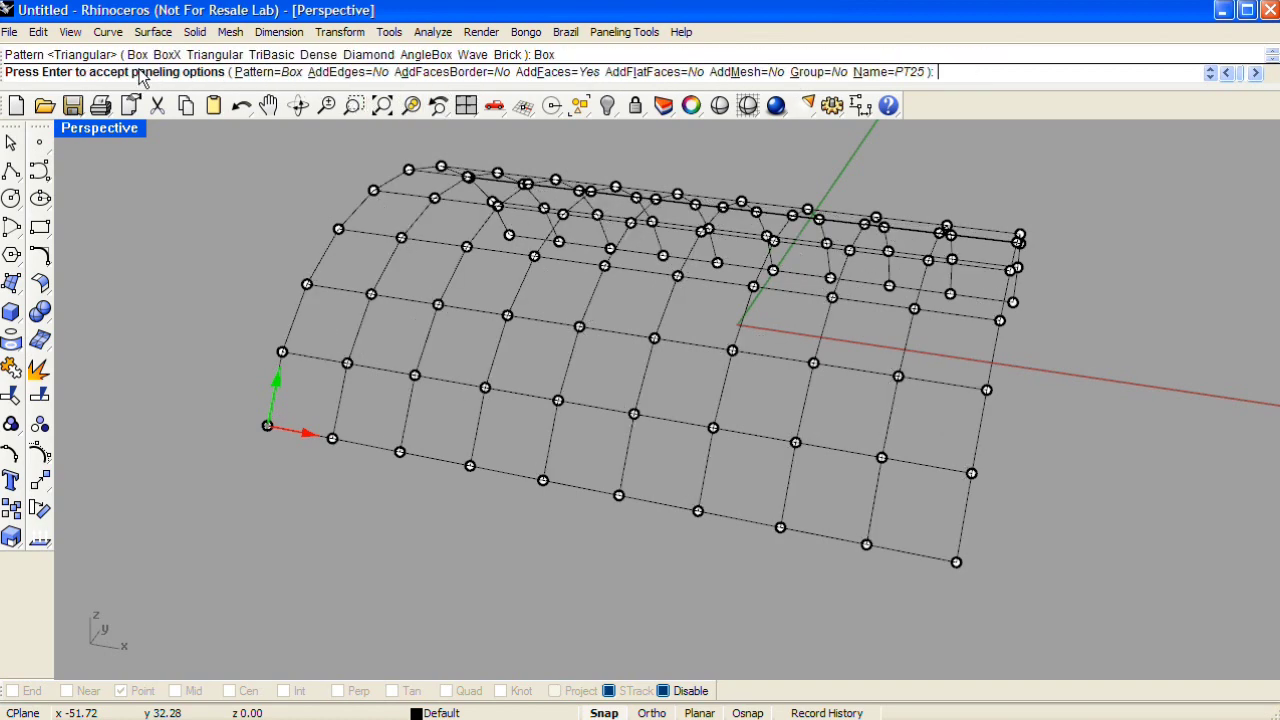
pyautogui.moveTo(227, 227); pyautogui.dragTo(537, 283, button='right')
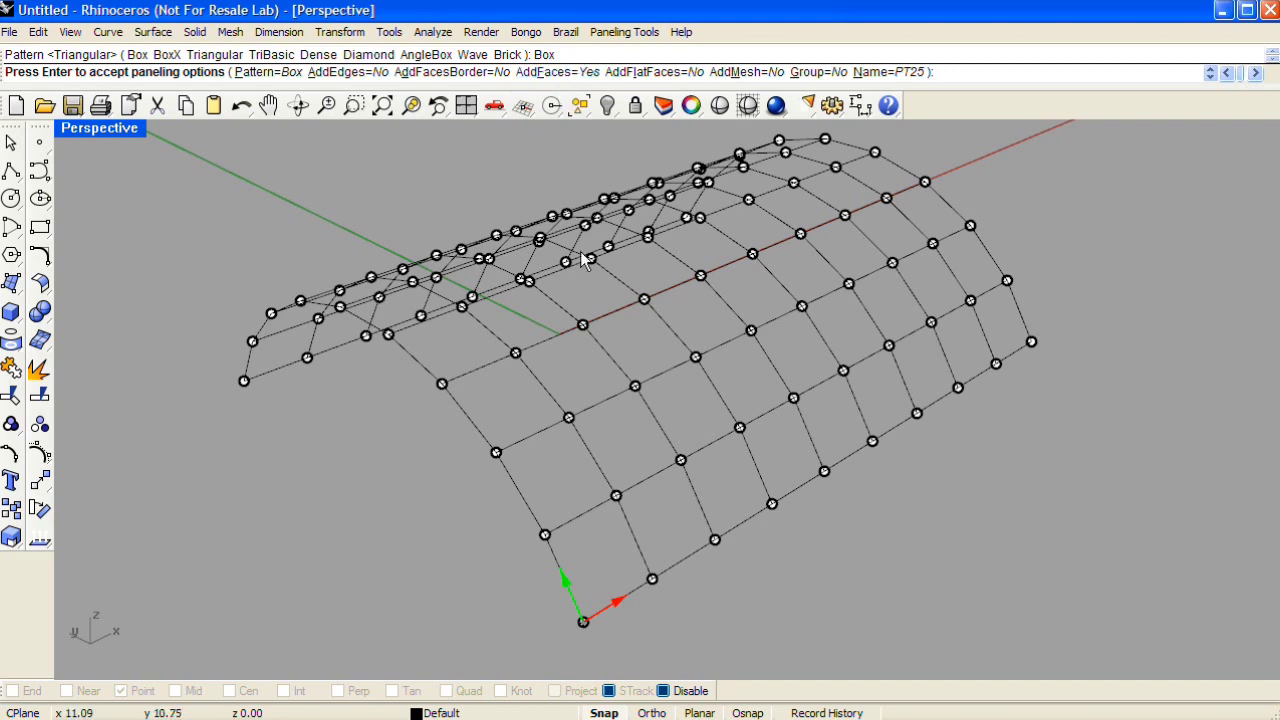
pyautogui.moveTo(589, 326); pyautogui.dragTo(598, 338, button='right')
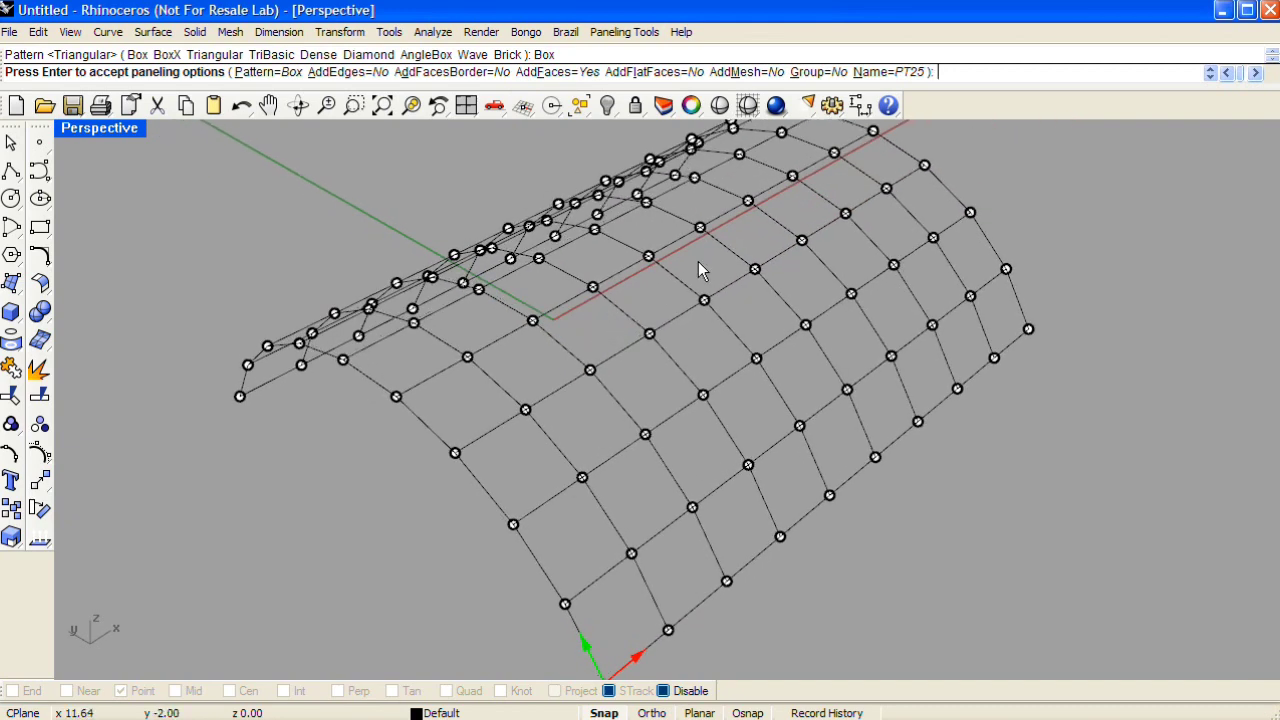
pyautogui.moveTo(829, 275); pyautogui.dragTo(520, 253, button='right')
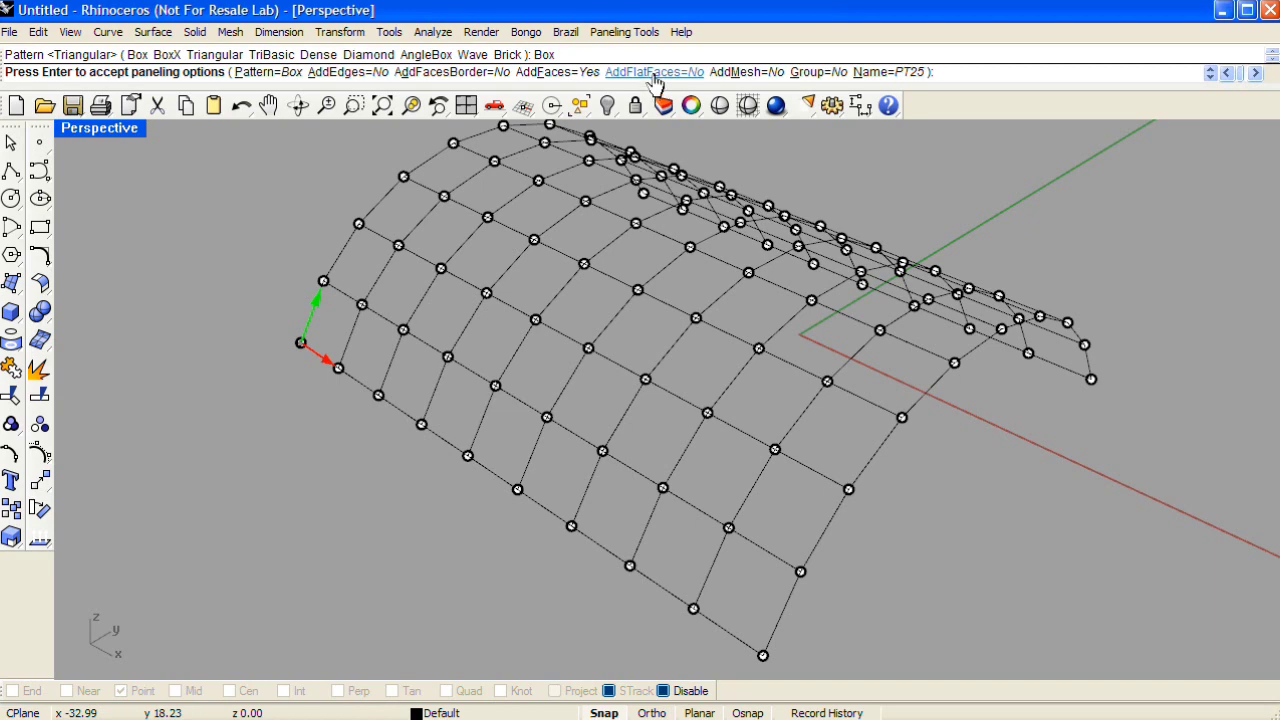
pyautogui.moveTo(623, 294); pyautogui.dragTo(834, 306, button='right')
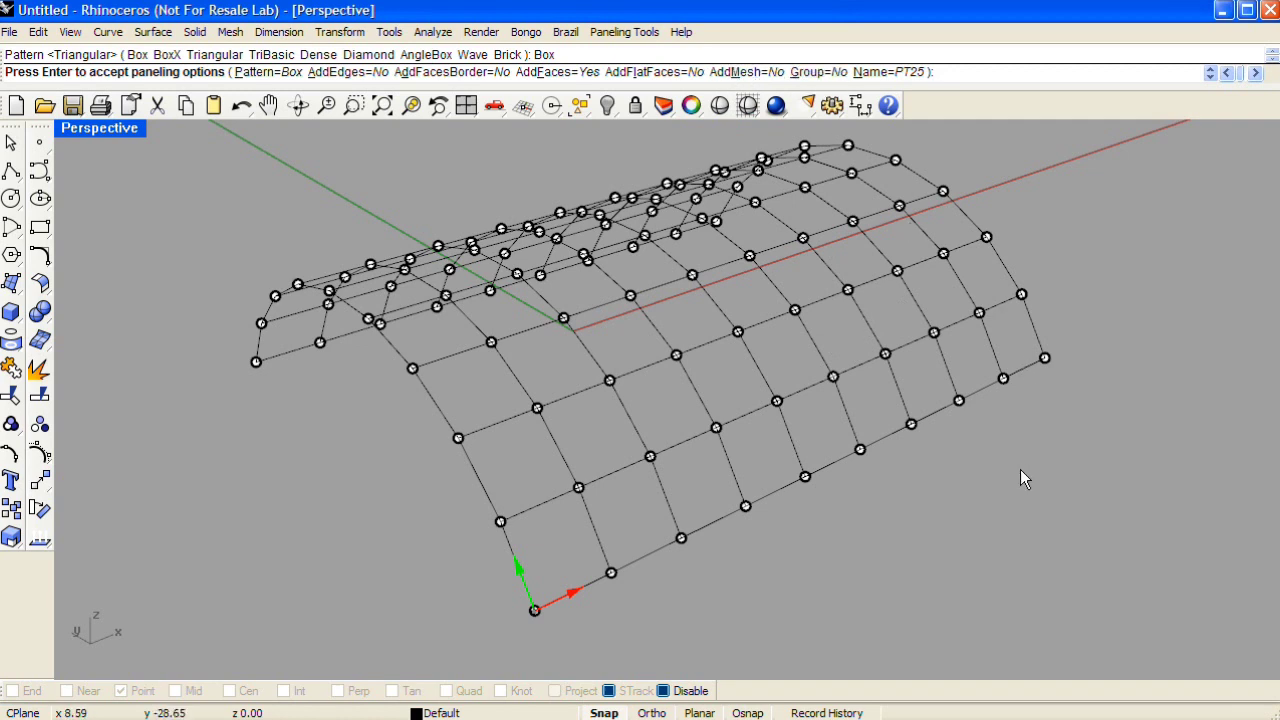
pyautogui.press('Return')
# Select all grid points and move them aside, away from the box panels
pyautogui.moveTo(962, 421); pyautogui.dragTo(979, 510, button='right')
pyautogui.hotkey('ctrl', 'a')
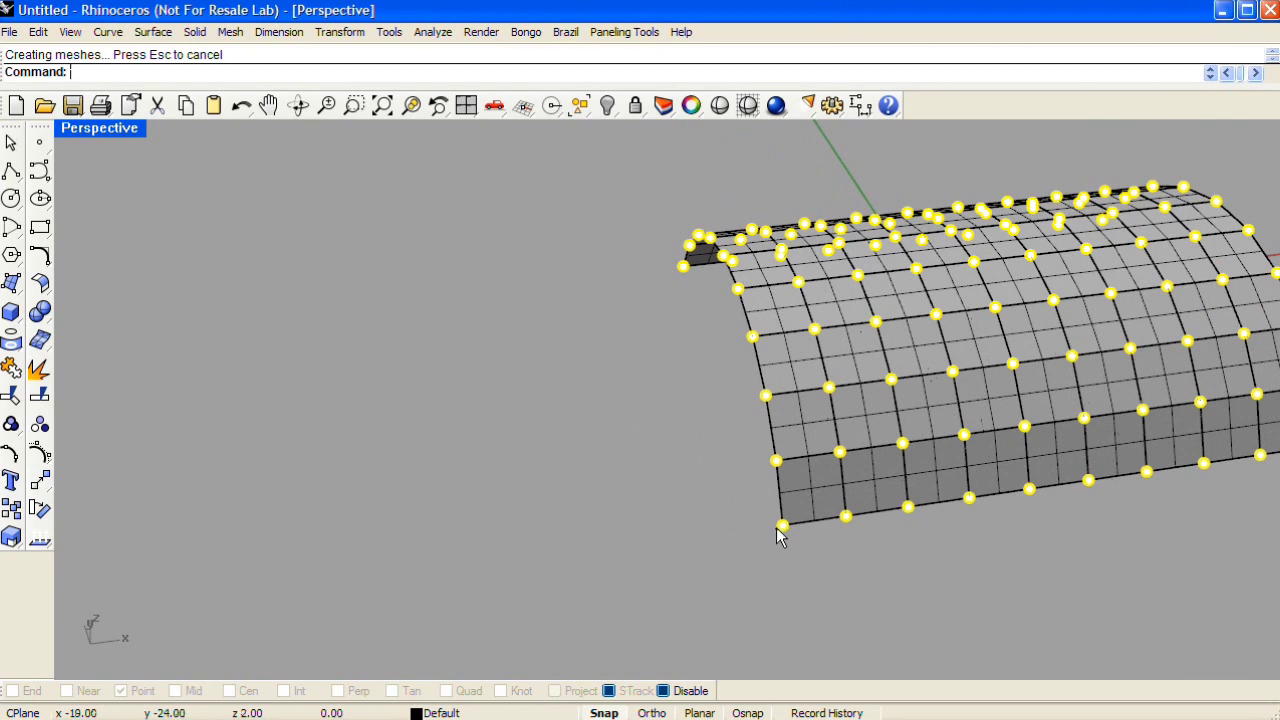
pyautogui.moveTo(782, 524); pyautogui.dragTo(86, 560)
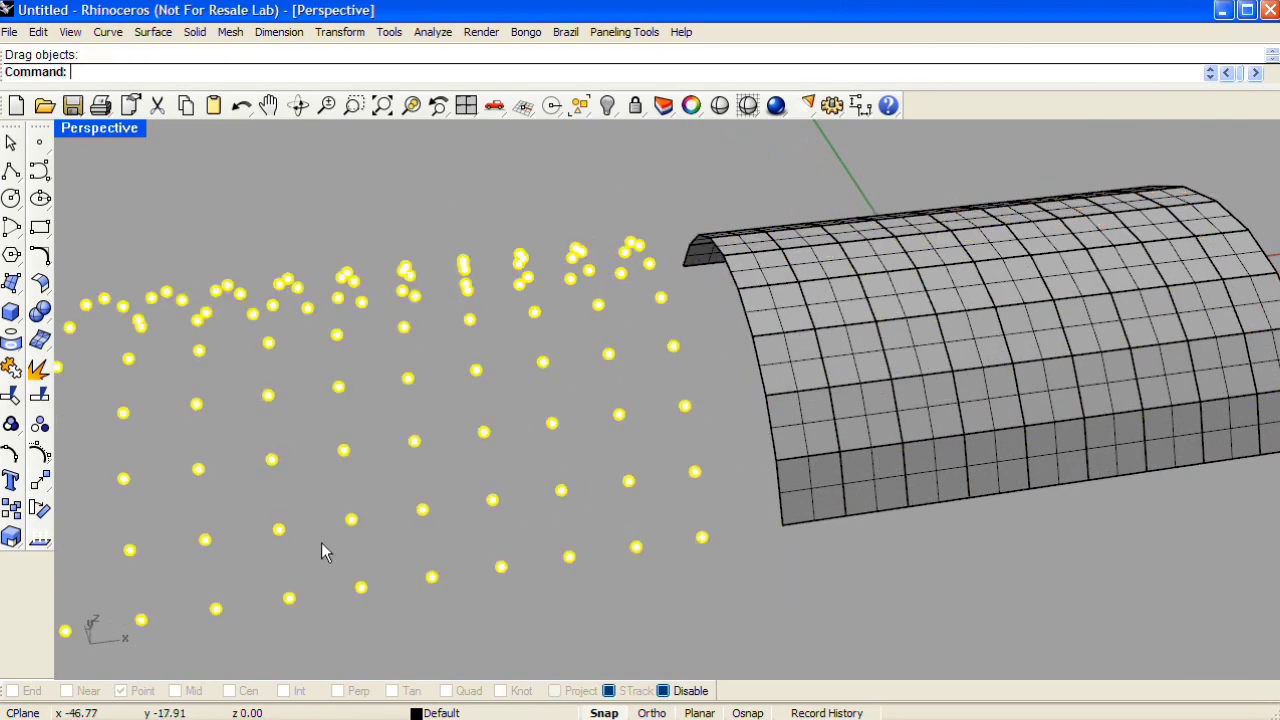
pyautogui.moveTo(323, 551); pyautogui.dragTo(545, 443, button='right')
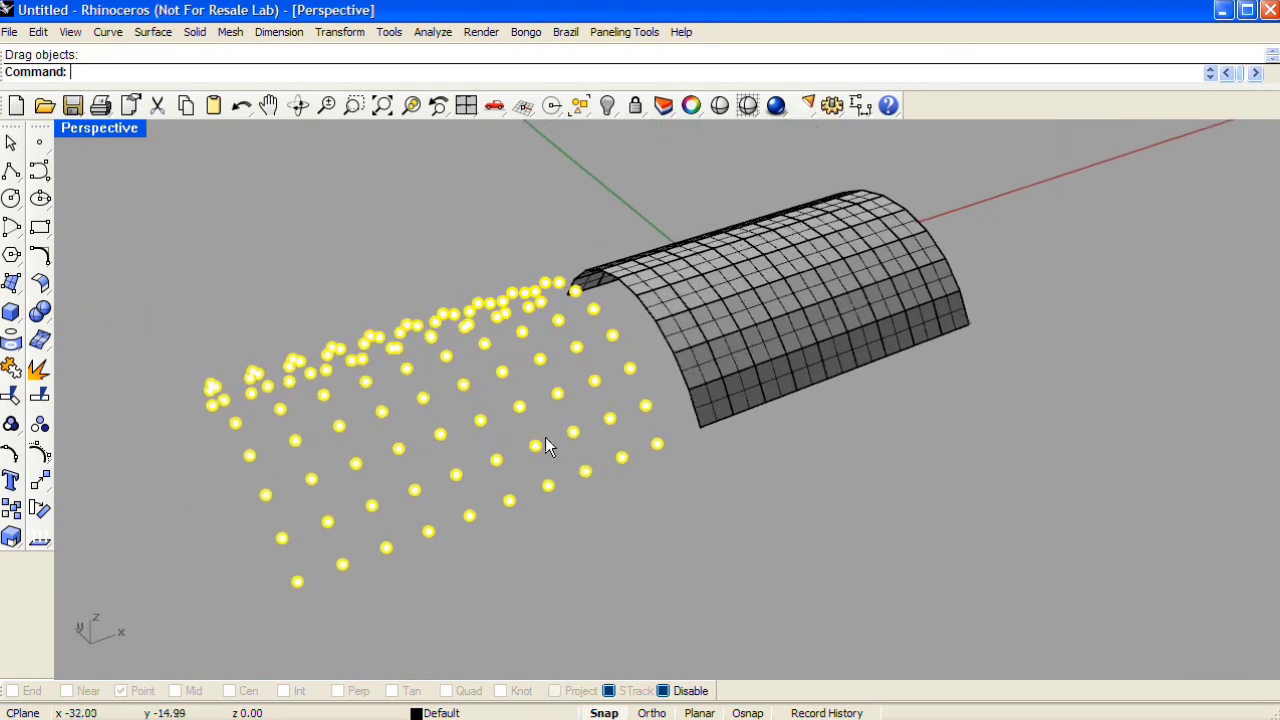
# Panel the moved grid with the Wave pattern and no base surface
pyautogui.press('Return')
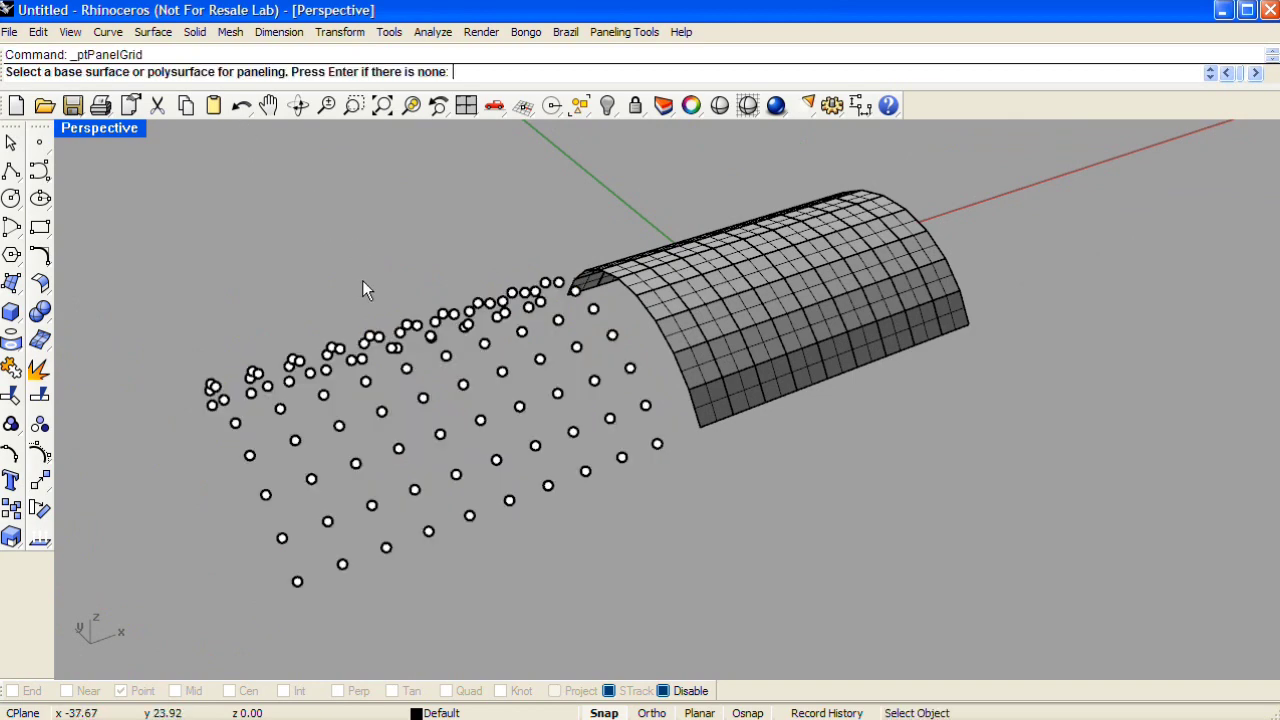
pyautogui.press('Return')
pyautogui.click(270, 77)
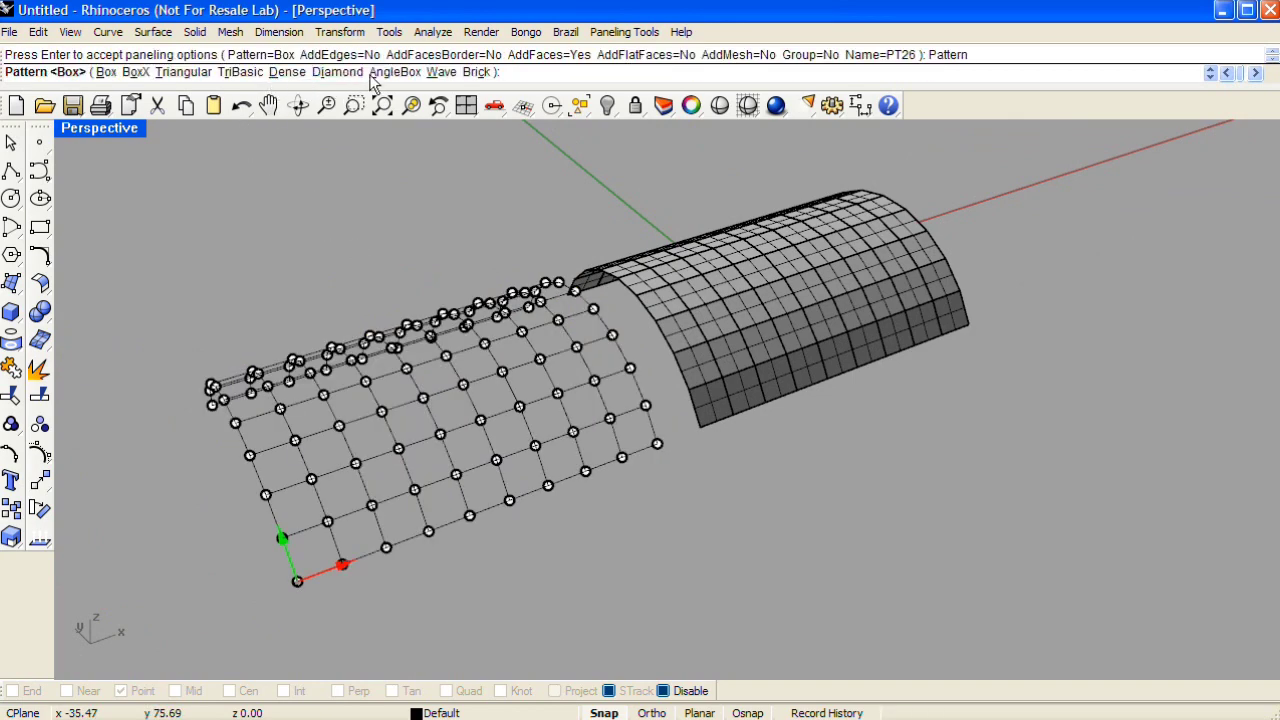
pyautogui.click(443, 74)
pyautogui.press('Return')
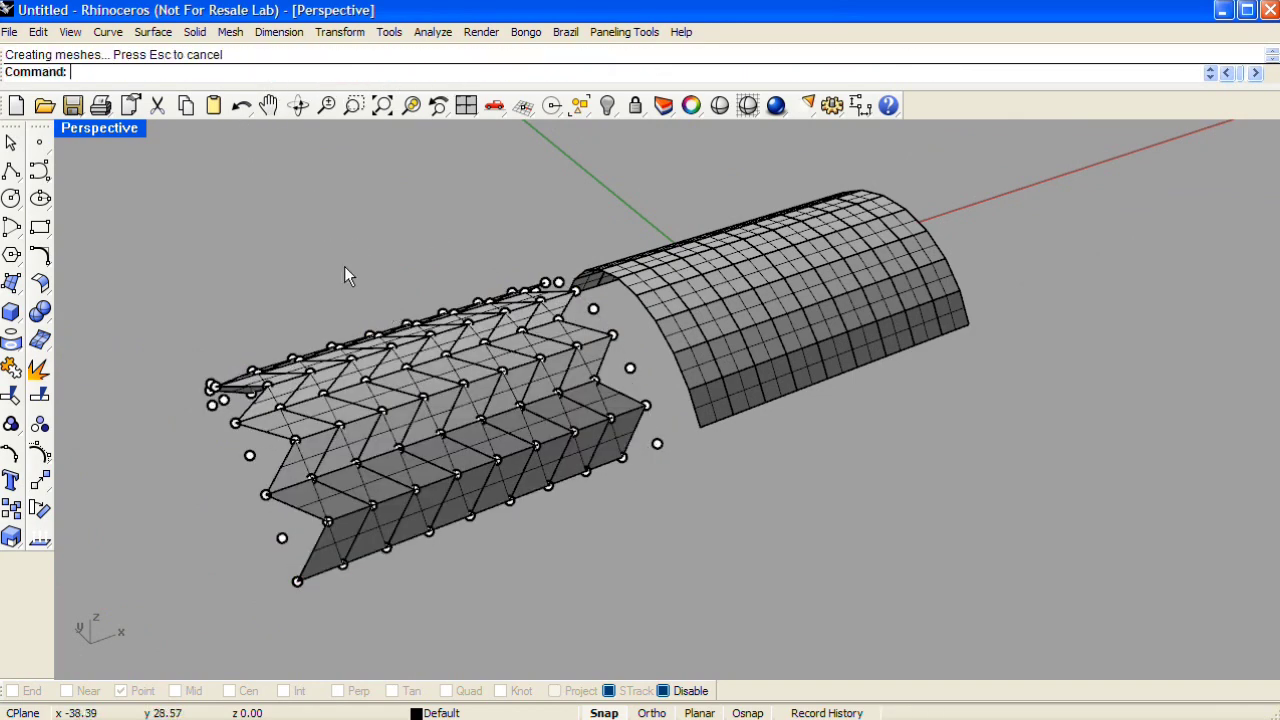
pyautogui.moveTo(344, 266); pyautogui.dragTo(598, 249, button='right')
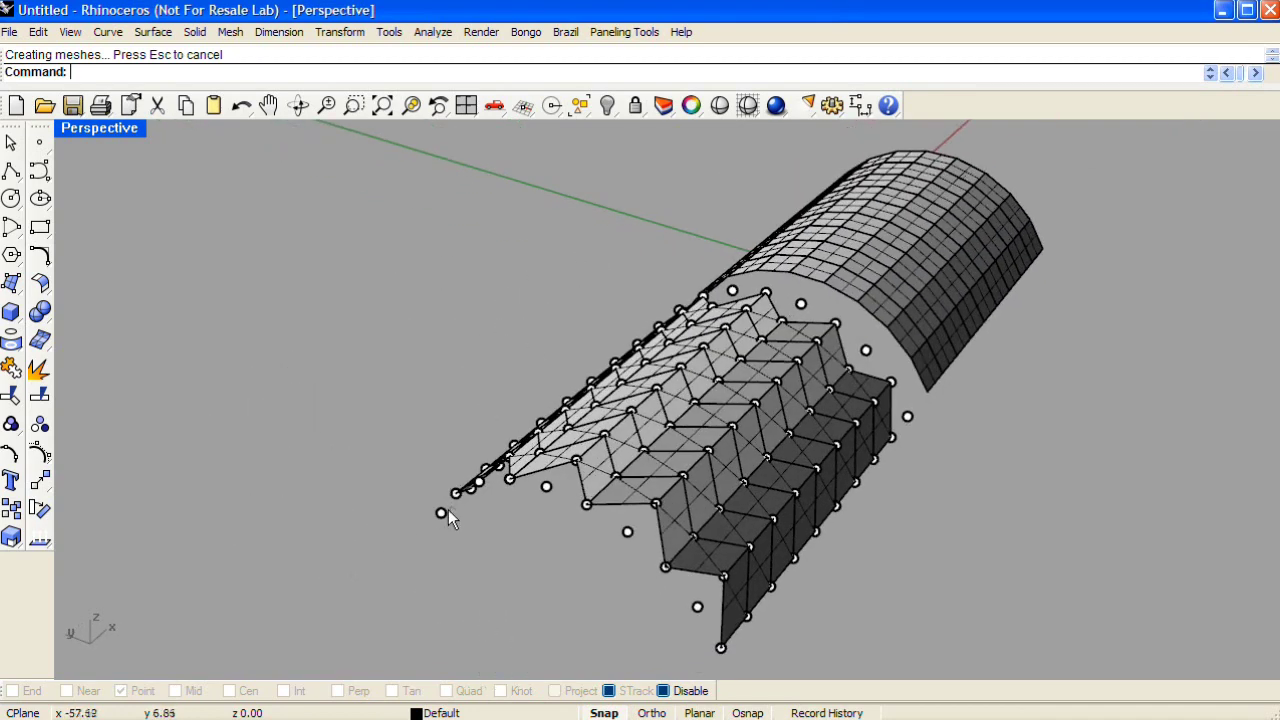
# Move the point grid above the wave panels and rerun Panel Grid
pyautogui.moveTo(441, 513); pyautogui.dragTo(148, 370)
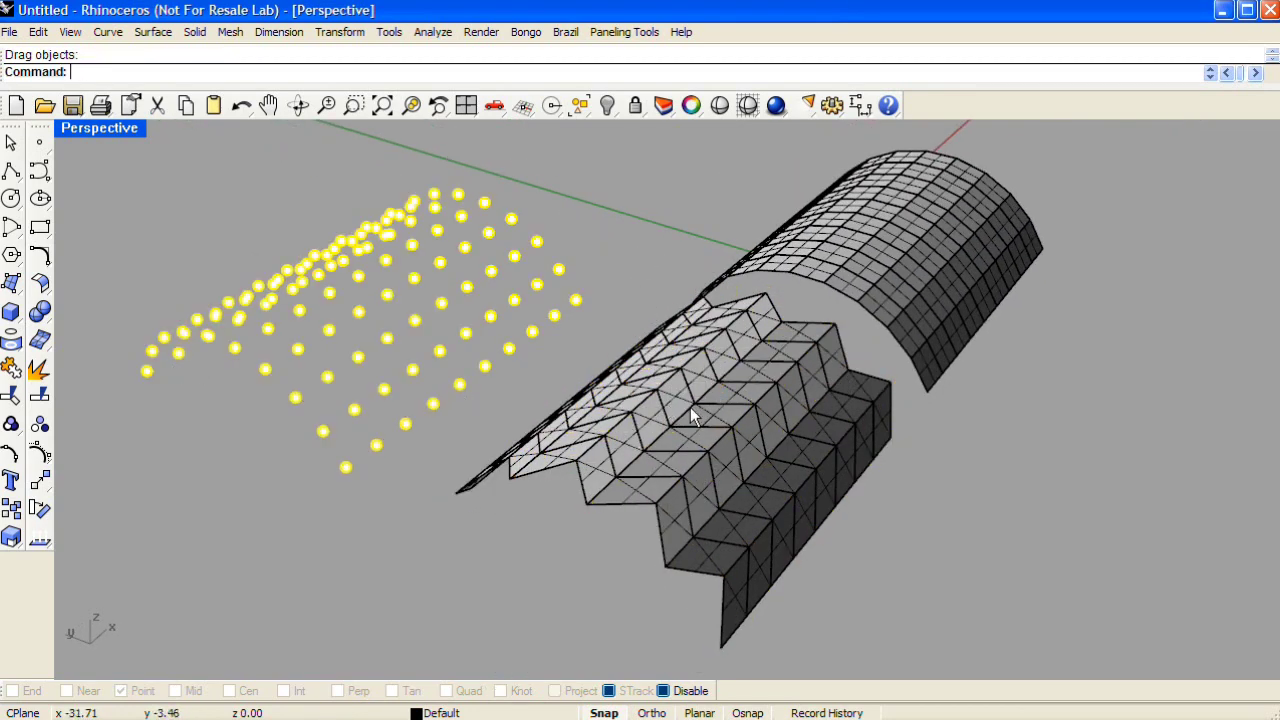
pyautogui.moveTo(690, 417); pyautogui.dragTo(586, 420, button='right')
pyautogui.press('Return')
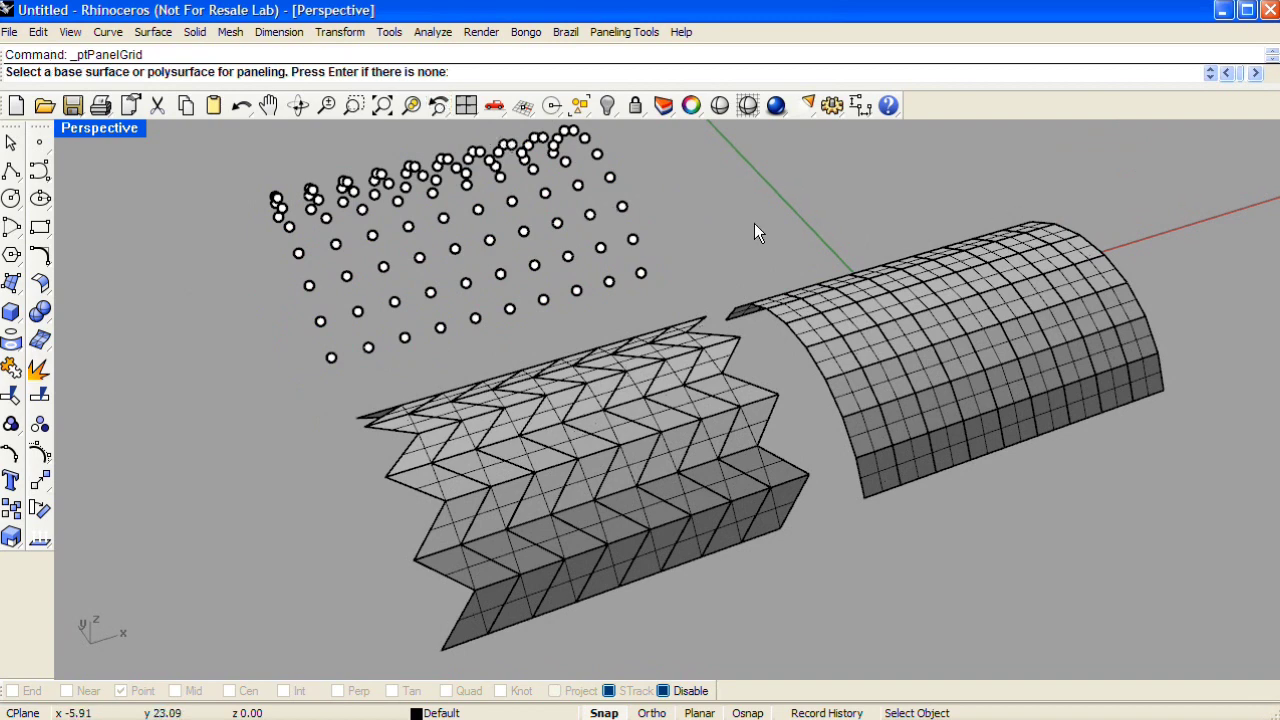
# Panel the relocated grid with the Triangular pattern and no base surface
pyautogui.press('Return')
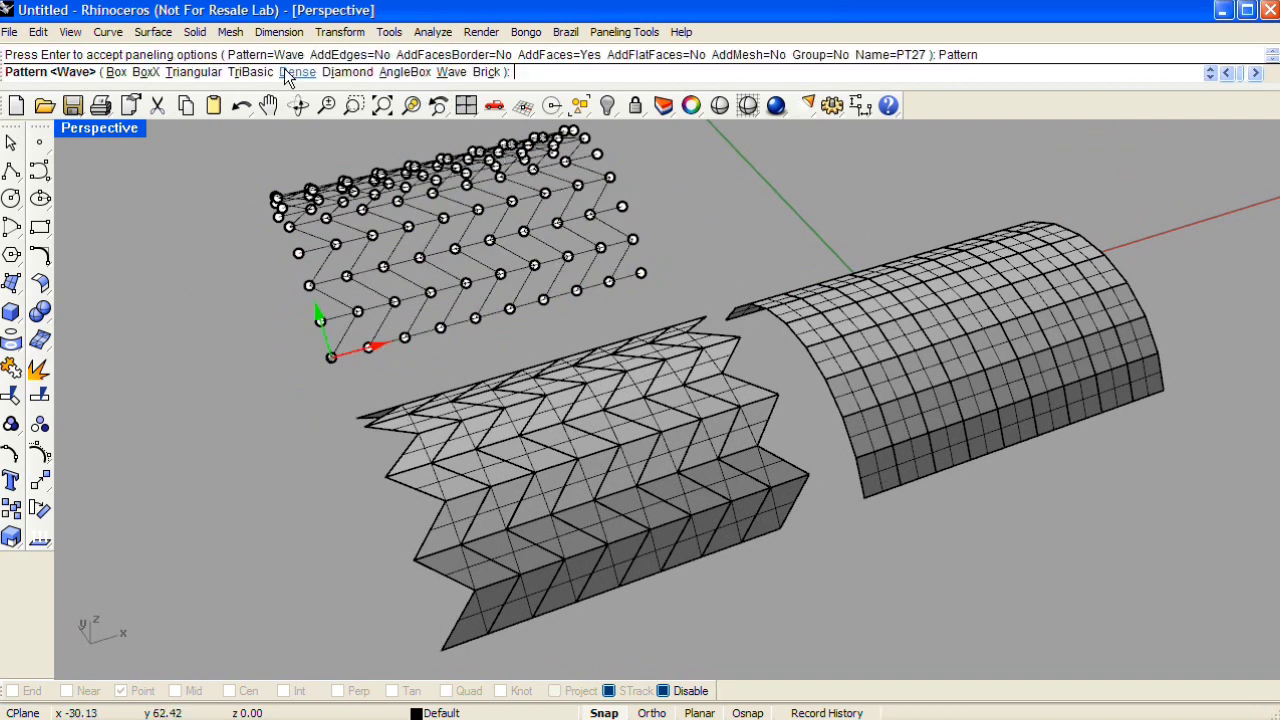
pyautogui.click(190, 74)
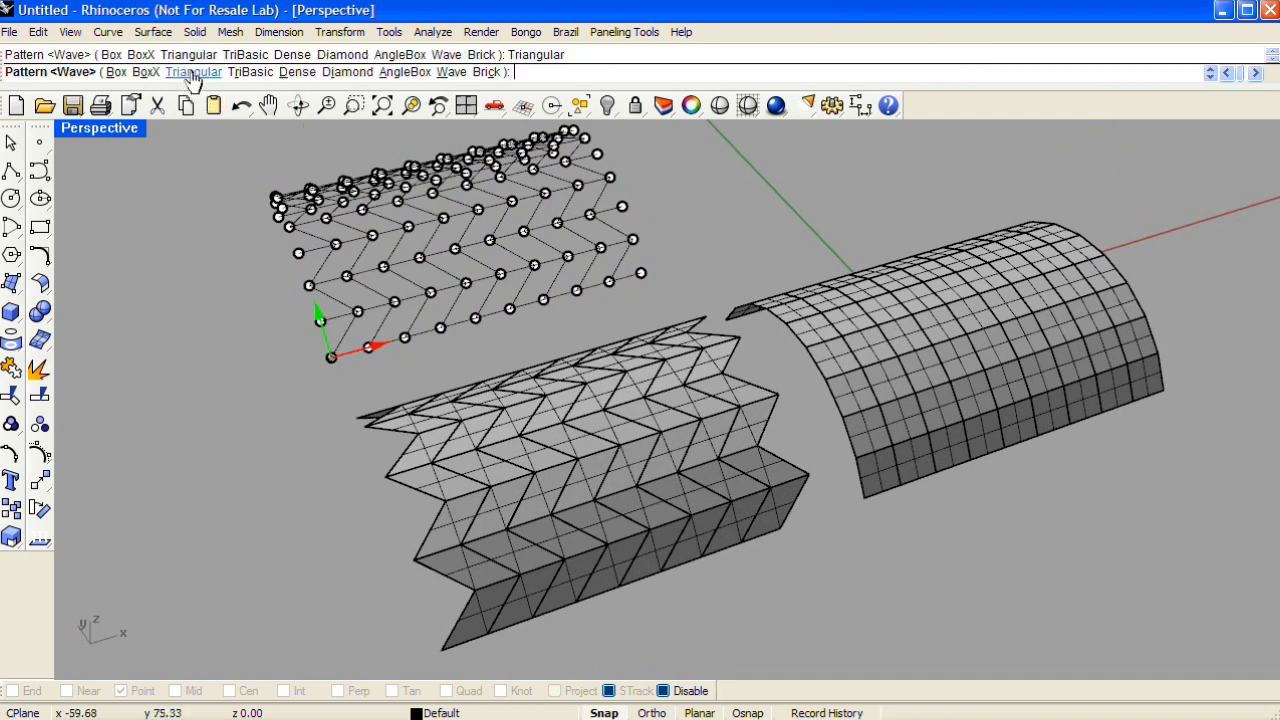
pyautogui.press('Return')
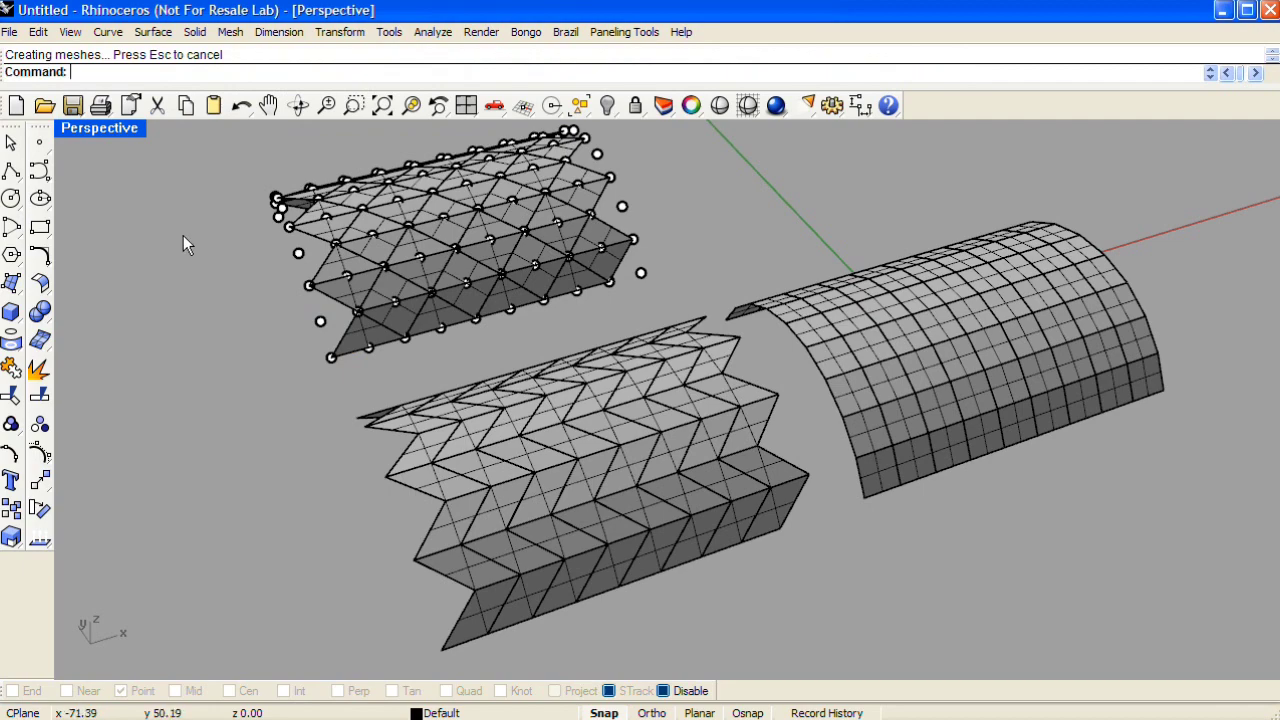
pyautogui.keyDown('shift'); pyautogui.moveTo(736, 260); pyautogui.dragTo(627, 315, button='right'); pyautogui.keyUp('shift')
pyautogui.moveTo(612, 268); pyautogui.dragTo(730, 277, button='right')
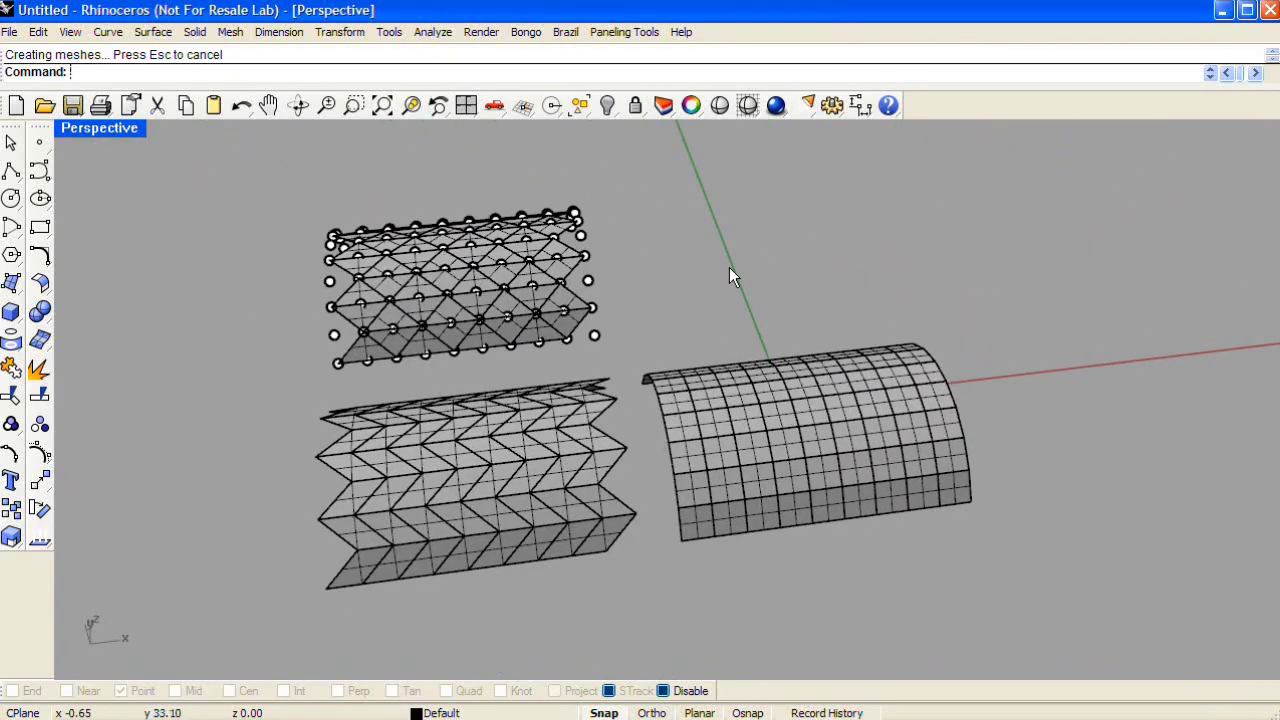
pyautogui.click(10, 315)
# Draw a sphere in the scene
pyautogui.click(67, 332)
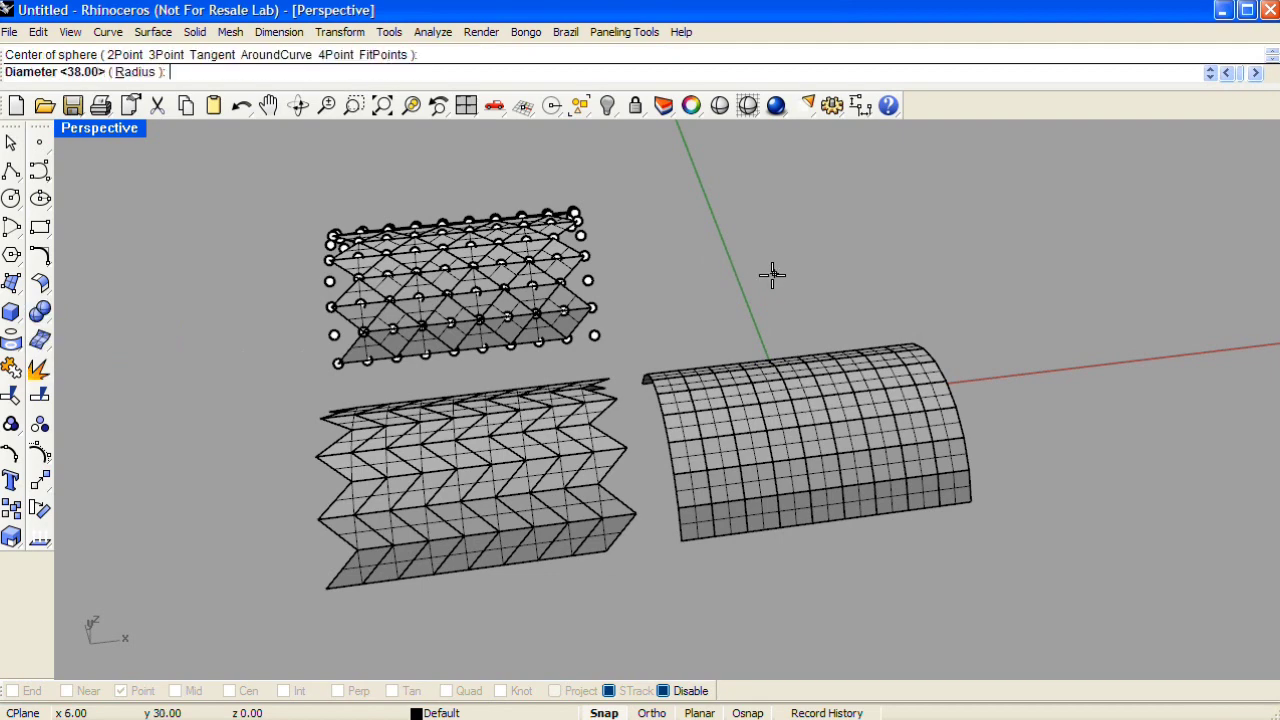
pyautogui.click(872, 274)
pyautogui.moveTo(872, 274)
pyautogui.mouseDown(button='right')
pyautogui.moveTo(654, 357)
pyautogui.moveTo(645, 57)
pyautogui.mouseUp(button='right')
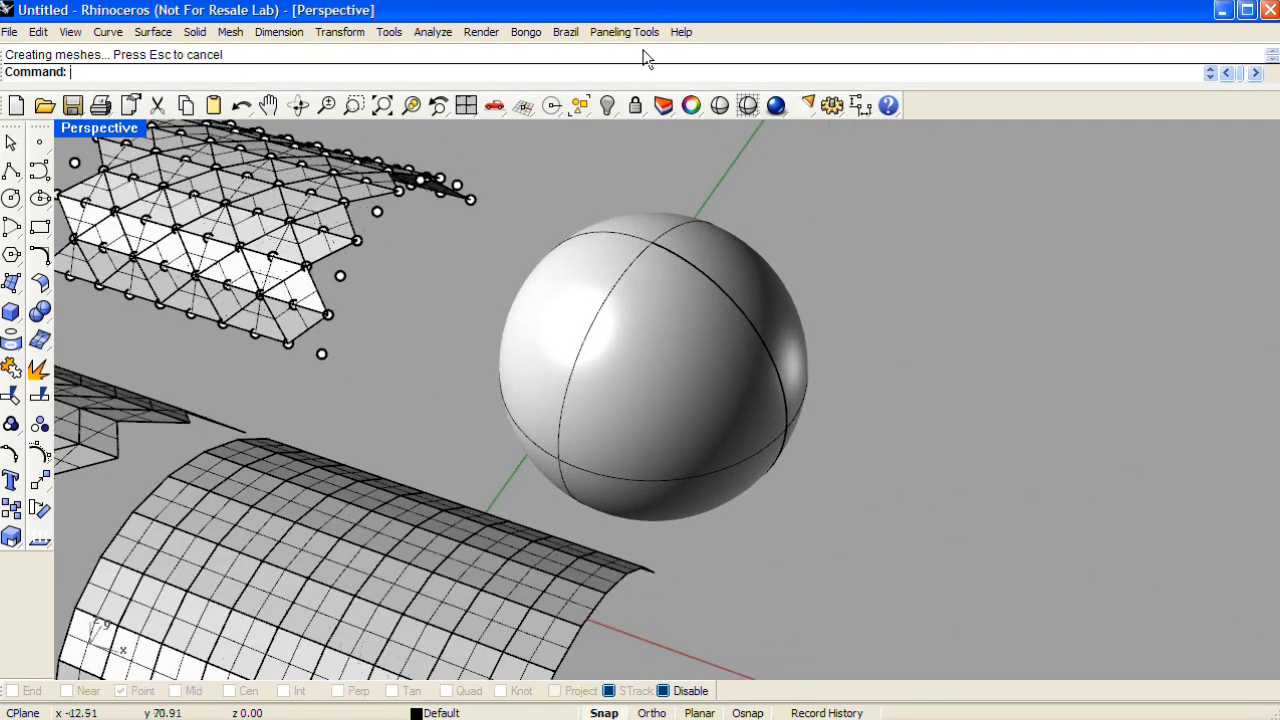
# Generate a 12 by 12 Grid Surface UV point grid on the sphere
pyautogui.click(645, 33)
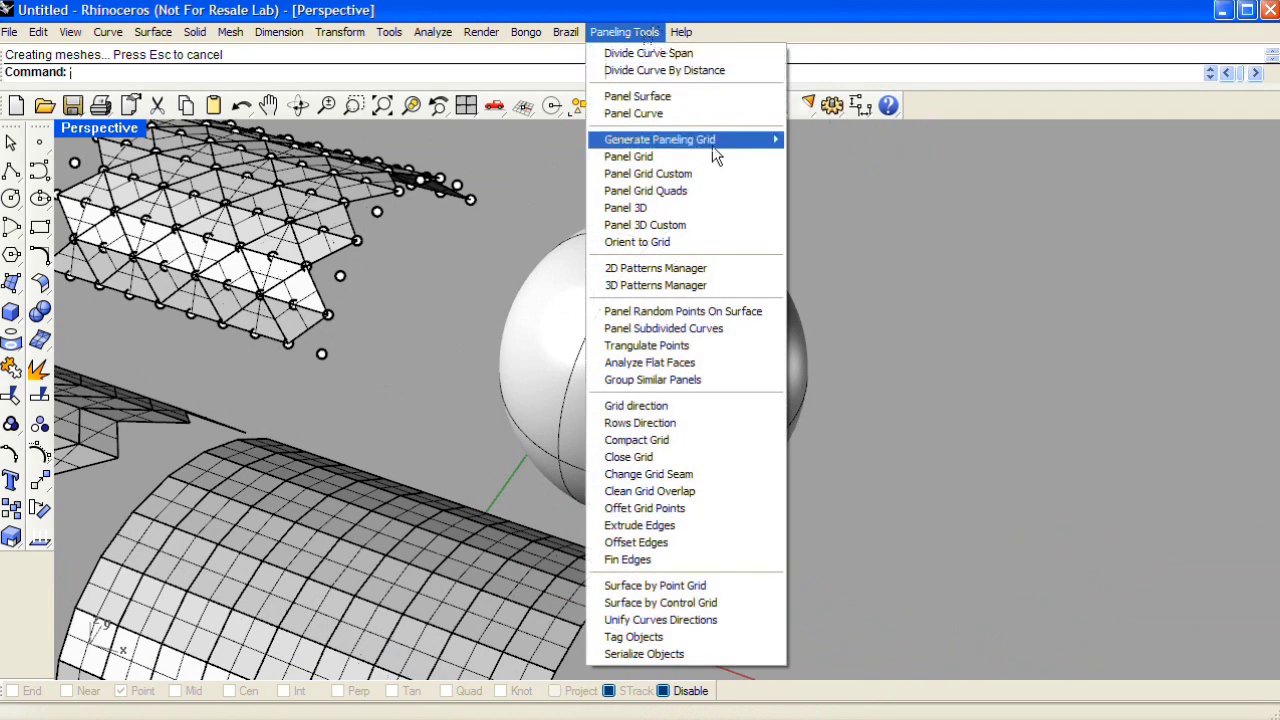
pyautogui.moveTo(728, 146)
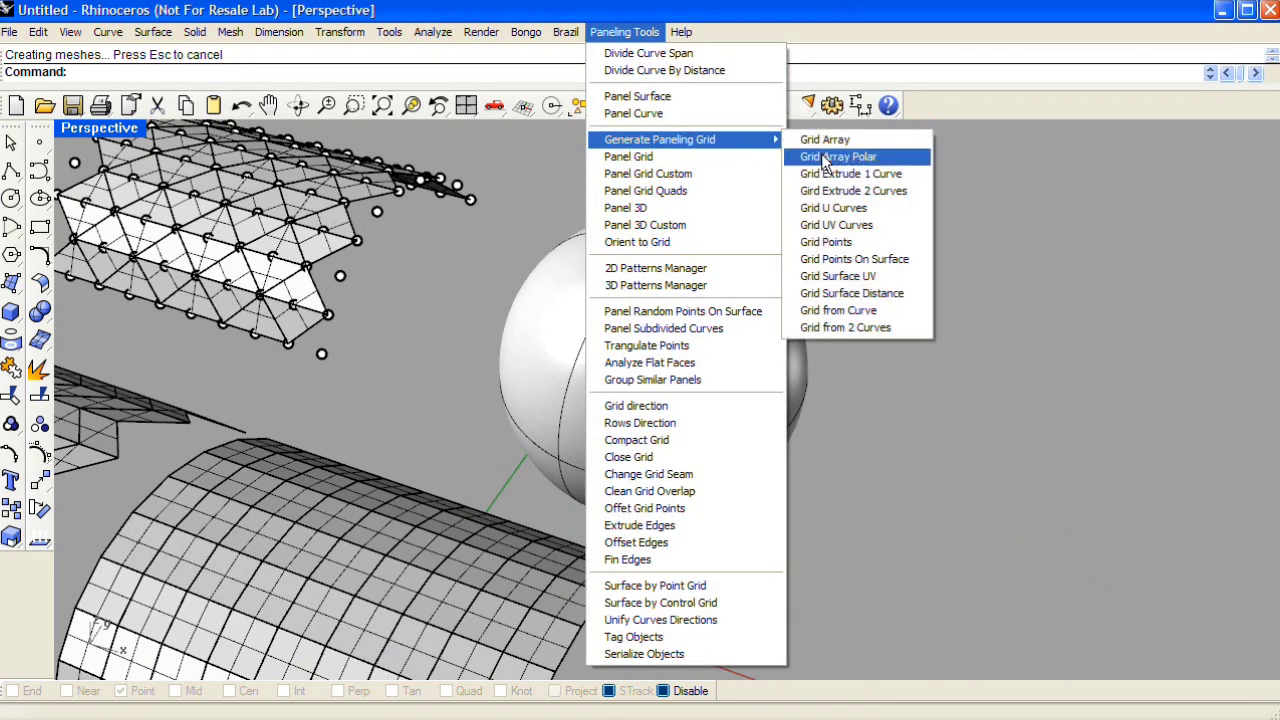
pyautogui.click(897, 280)
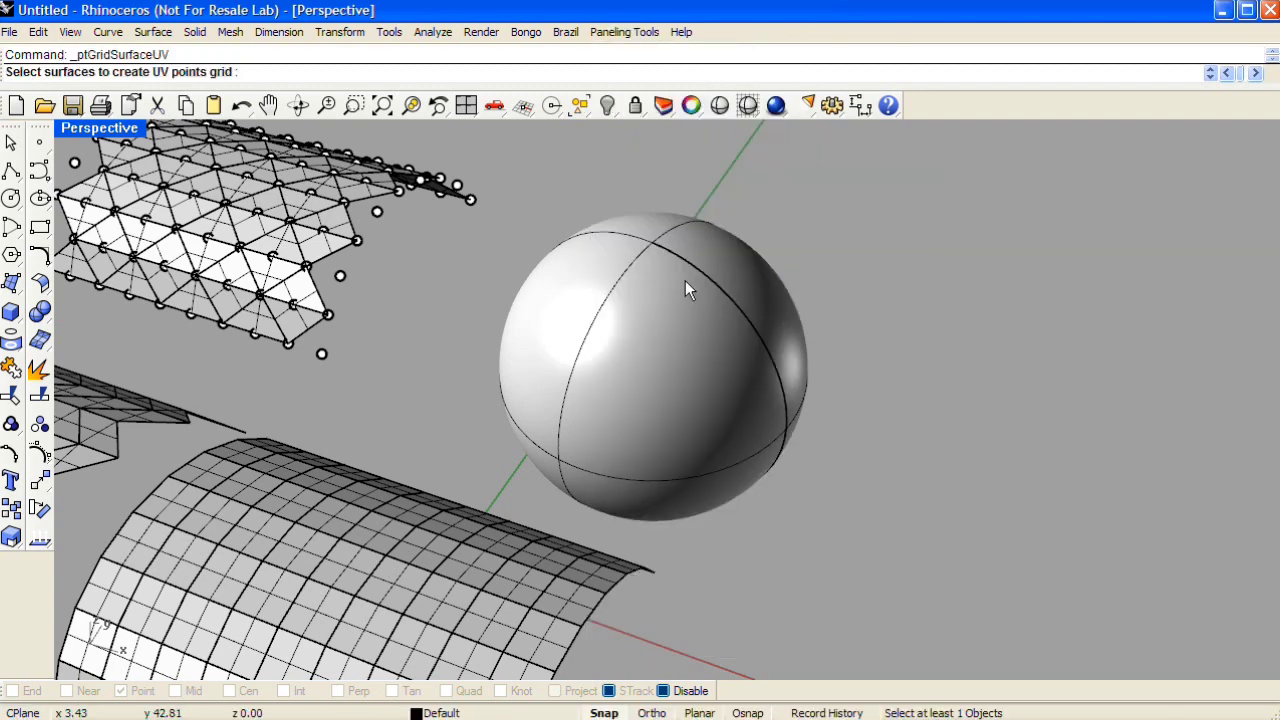
pyautogui.click(682, 342)
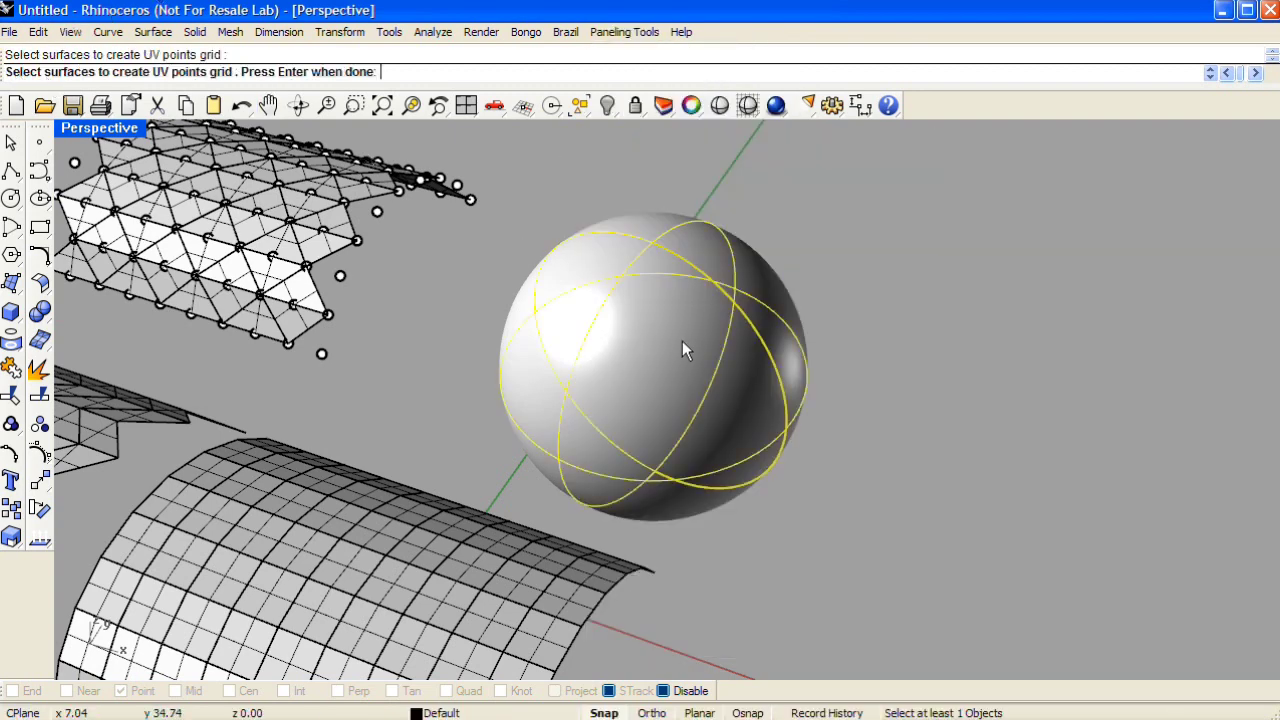
pyautogui.press('Return')
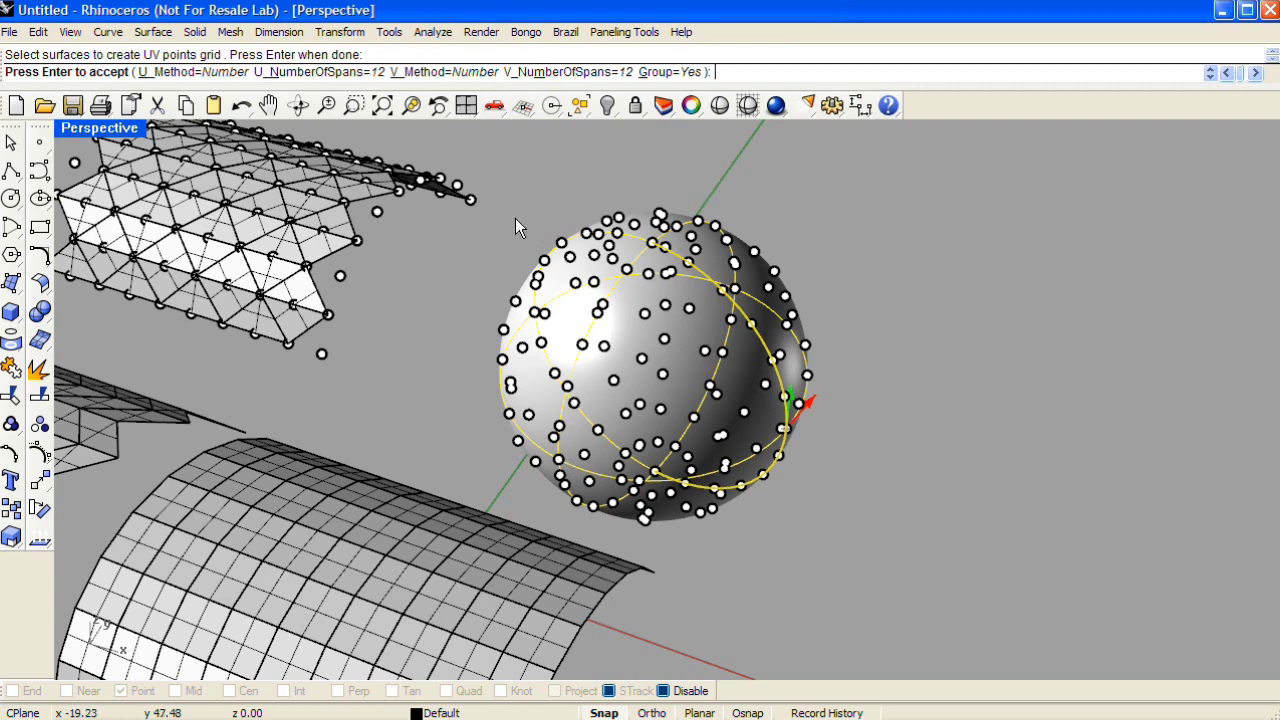
pyautogui.press('Return')
# Panel the sphere's point grid with the Box pattern
pyautogui.click(628, 34)
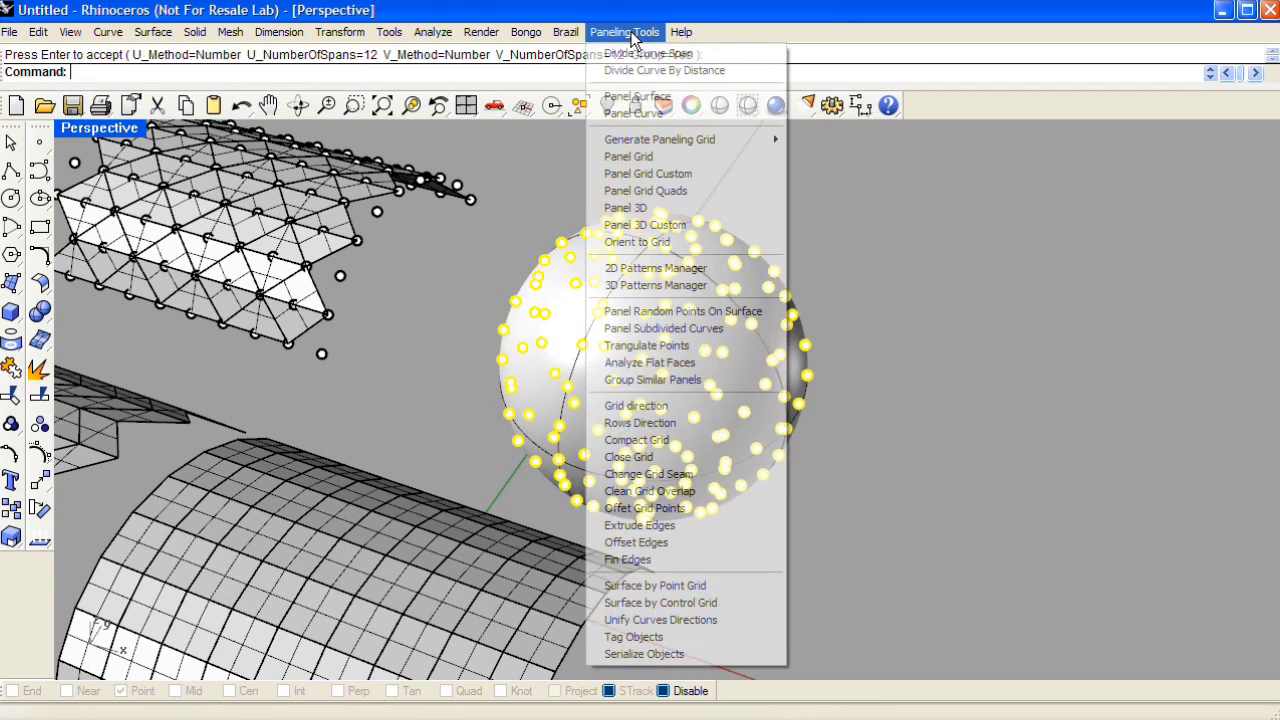
pyautogui.click(657, 162)
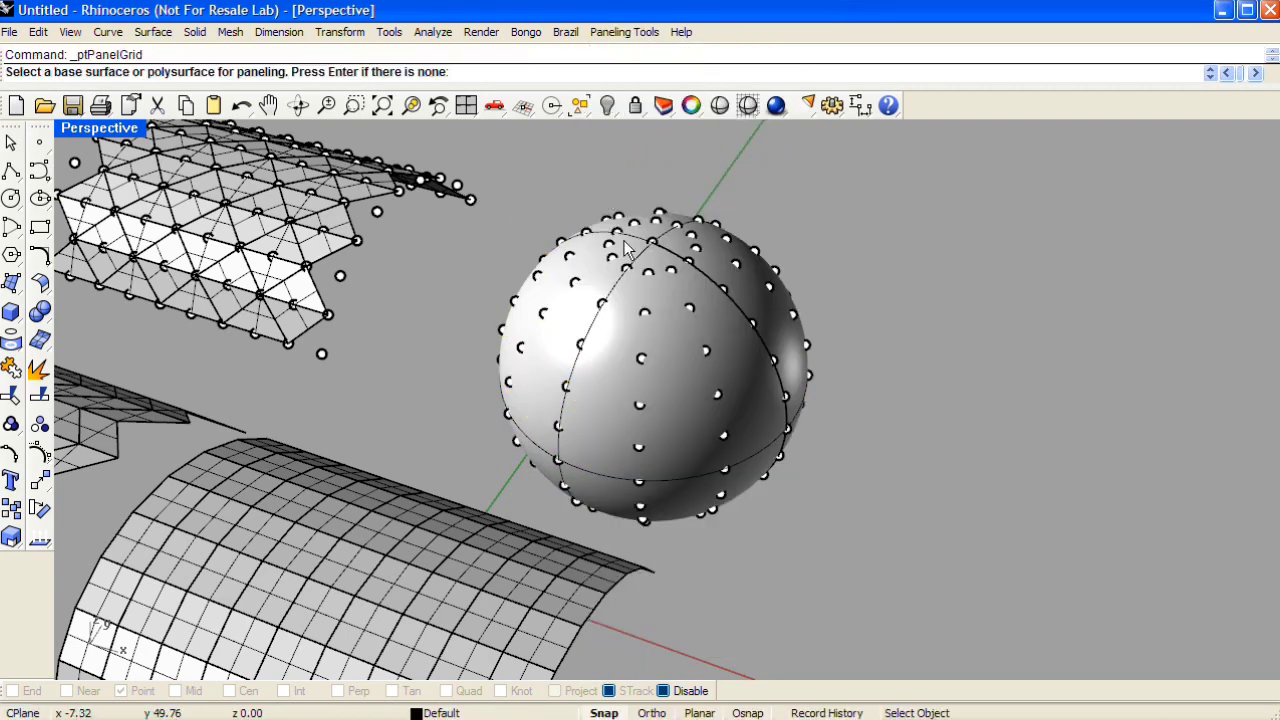
pyautogui.click(614, 358)
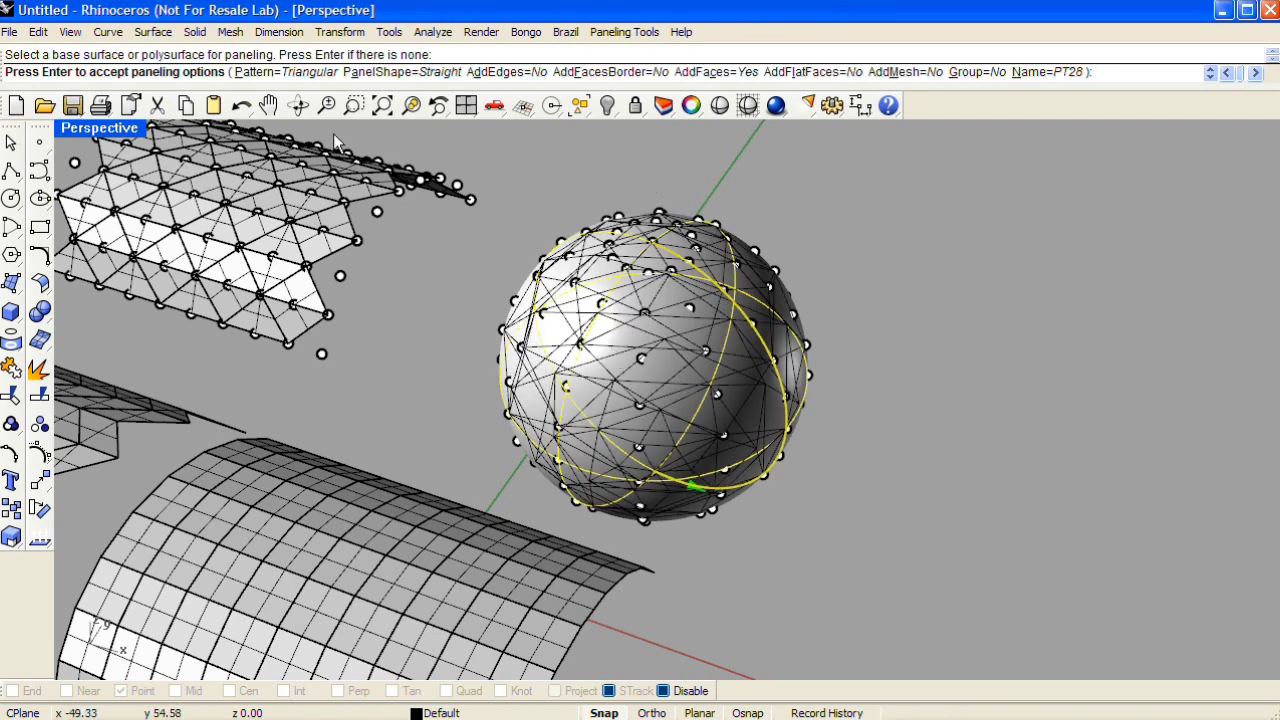
pyautogui.click(262, 72)
pyautogui.click(140, 73)
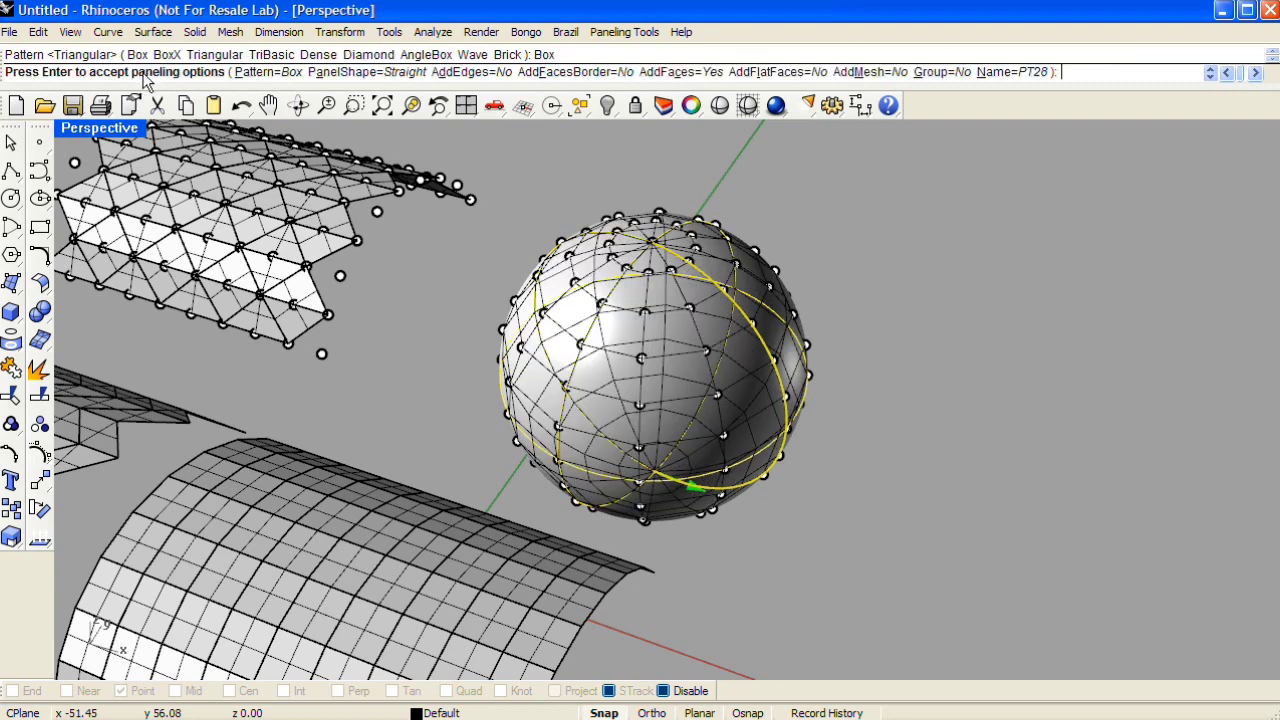
pyautogui.press('Return')
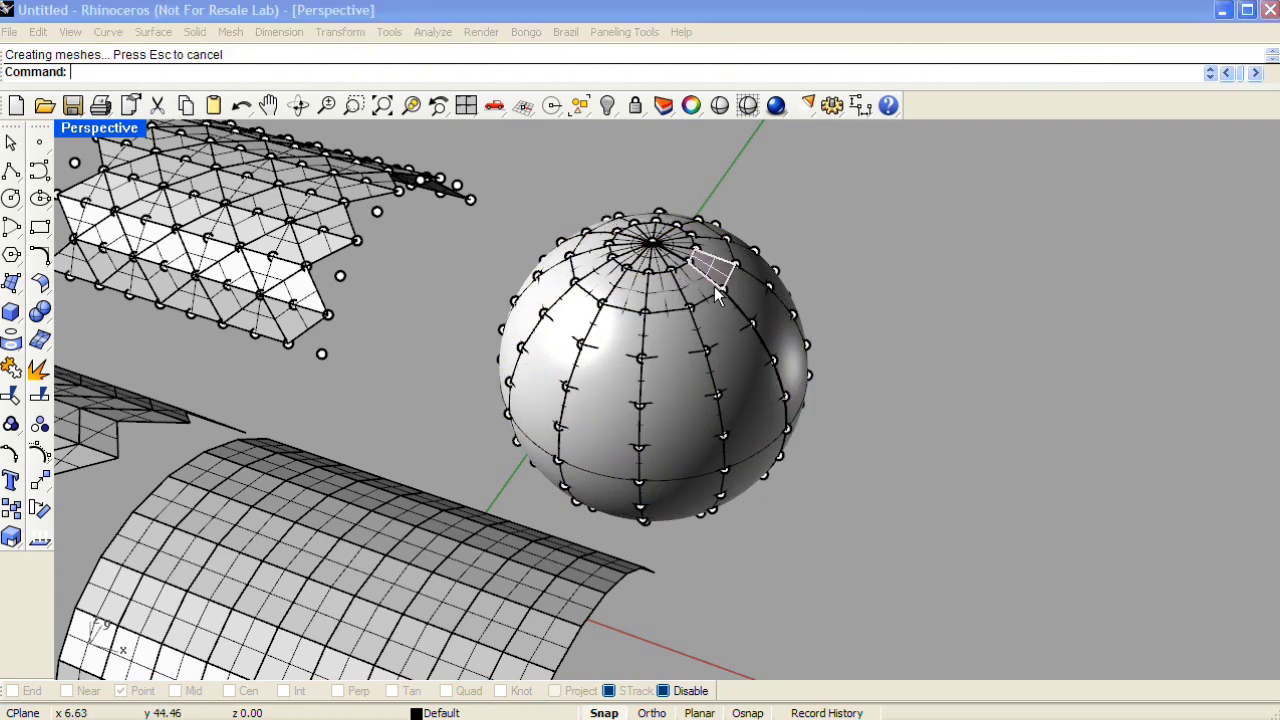
# Delete the original sphere surface beneath the panels
pyautogui.click(730, 302)
pyautogui.click(775, 372)
pyautogui.press('Delete')
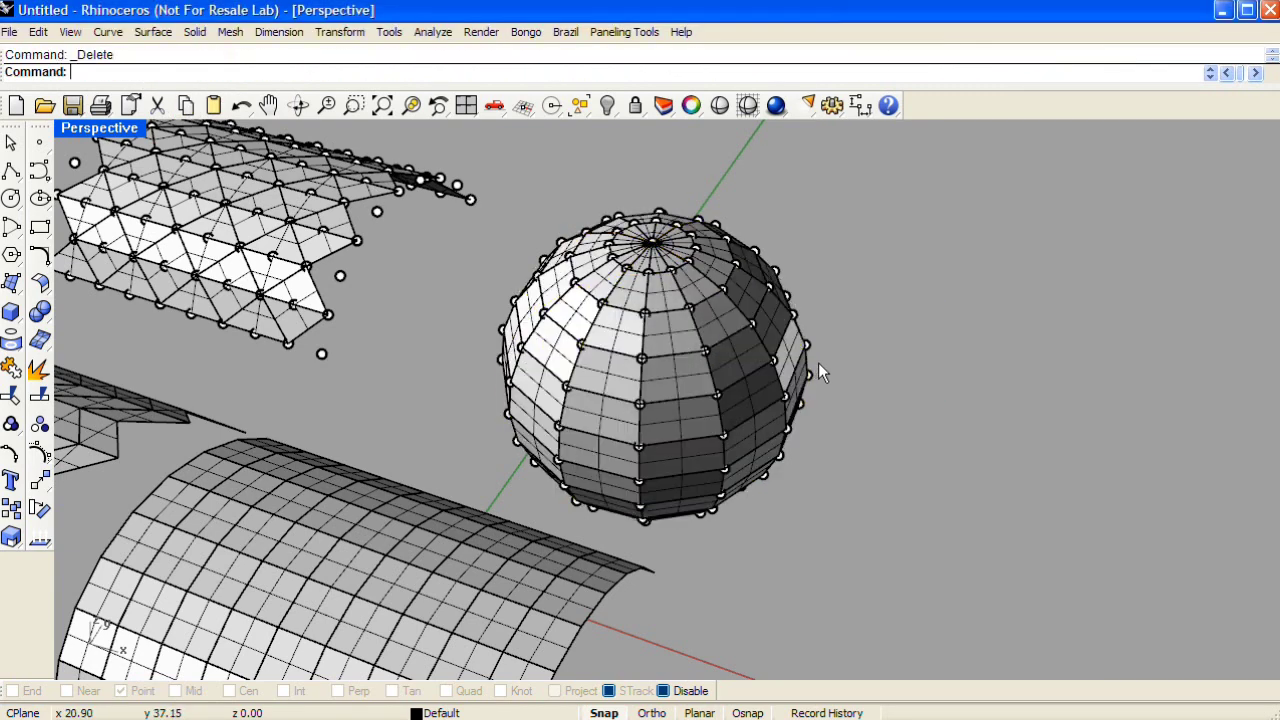